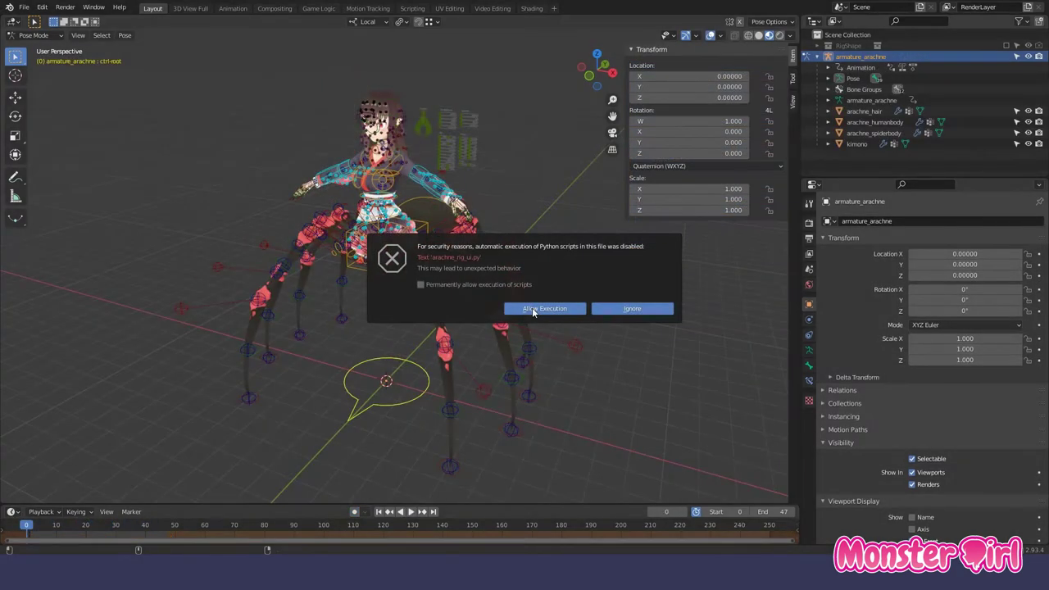
Allow the Arachne rig's Python scripts from the auto-execution security prompt.
left_click(532, 309)
Test-rotate the whole rig by its root, cancel it, and leave only Body(Main) controls visible.
left_click(16, 156)
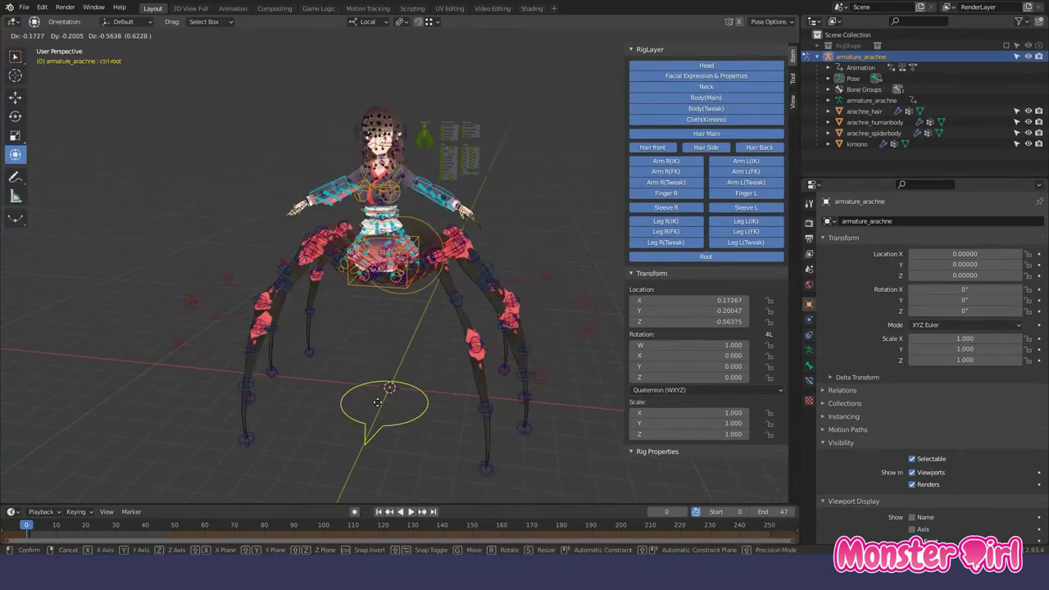
left_click_drag(390, 387, 405, 392)
right_click(398, 366)
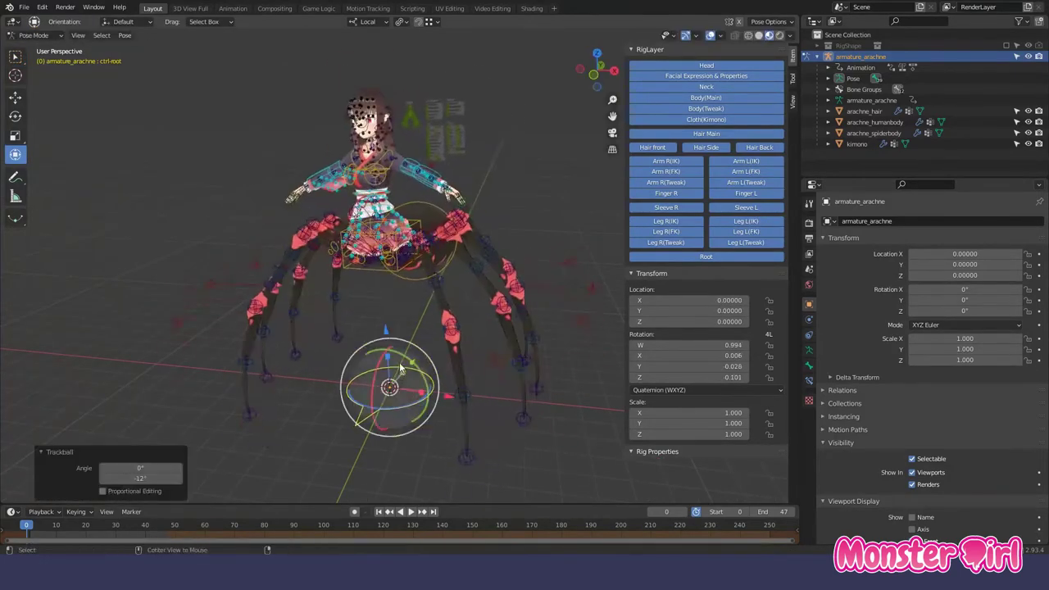
middle_click_drag(398, 366, 707, 69, "shift")
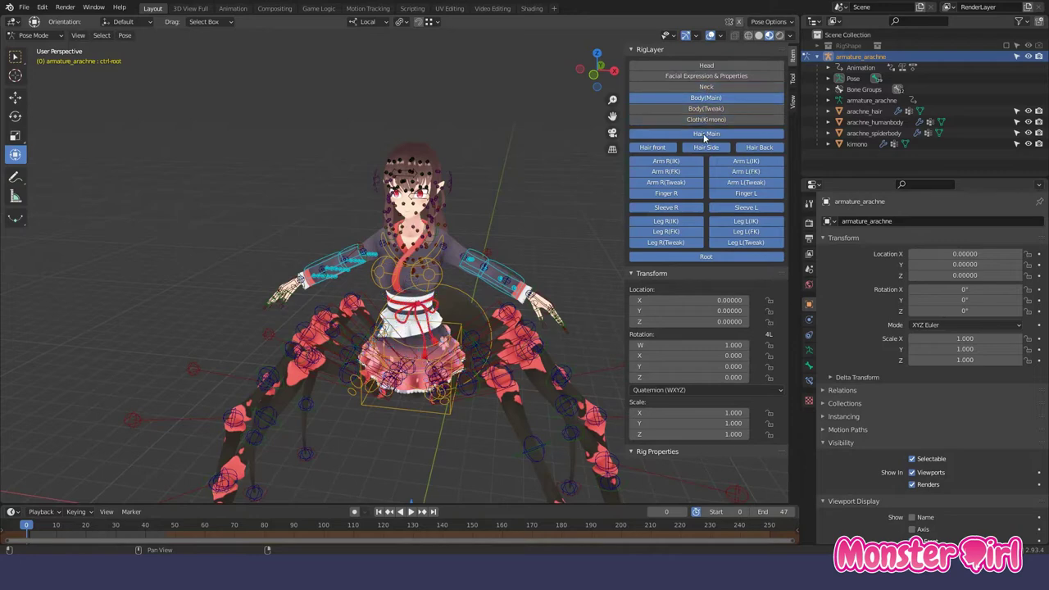
left_click_drag(747, 180, 673, 194)
Test-tilt the chest, then lower the torso control slightly along Z.
left_click_drag(439, 243, 416, 291)
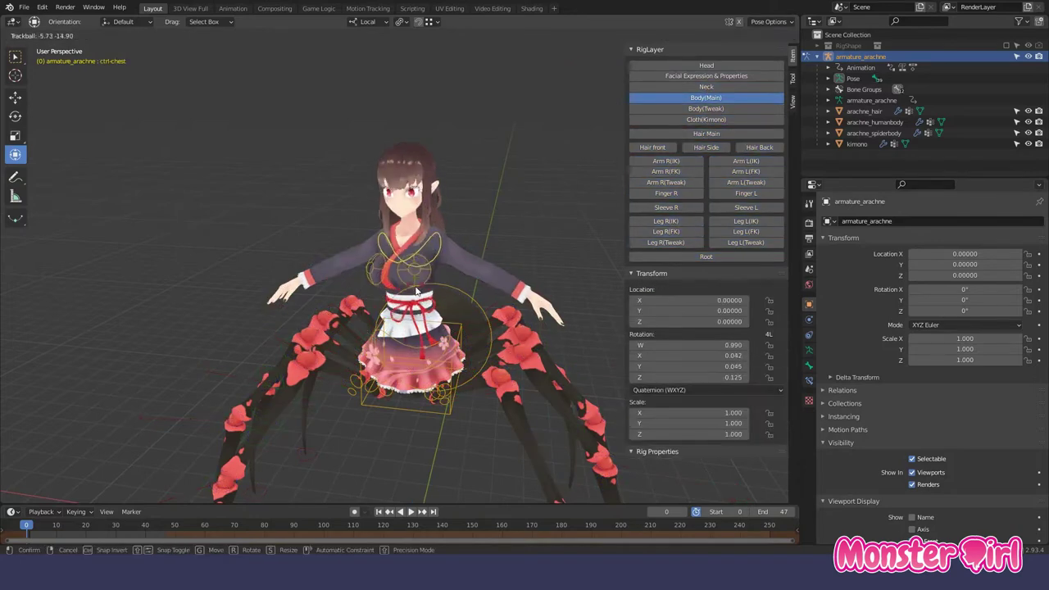
right_click(433, 285)
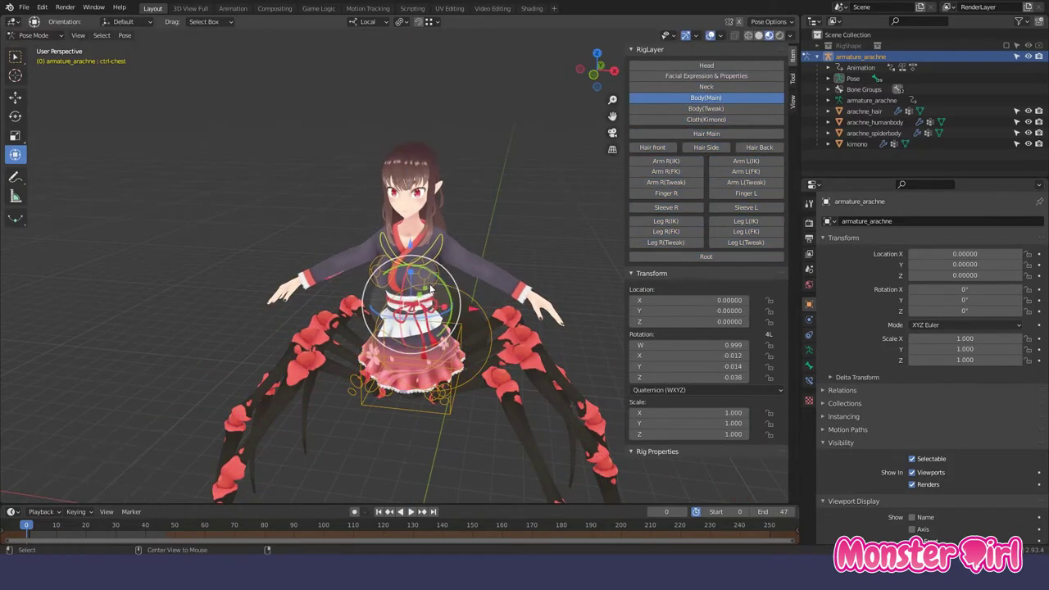
scroll(433, 276, "up", 2)
middle_click_drag(433, 277, 347, 313)
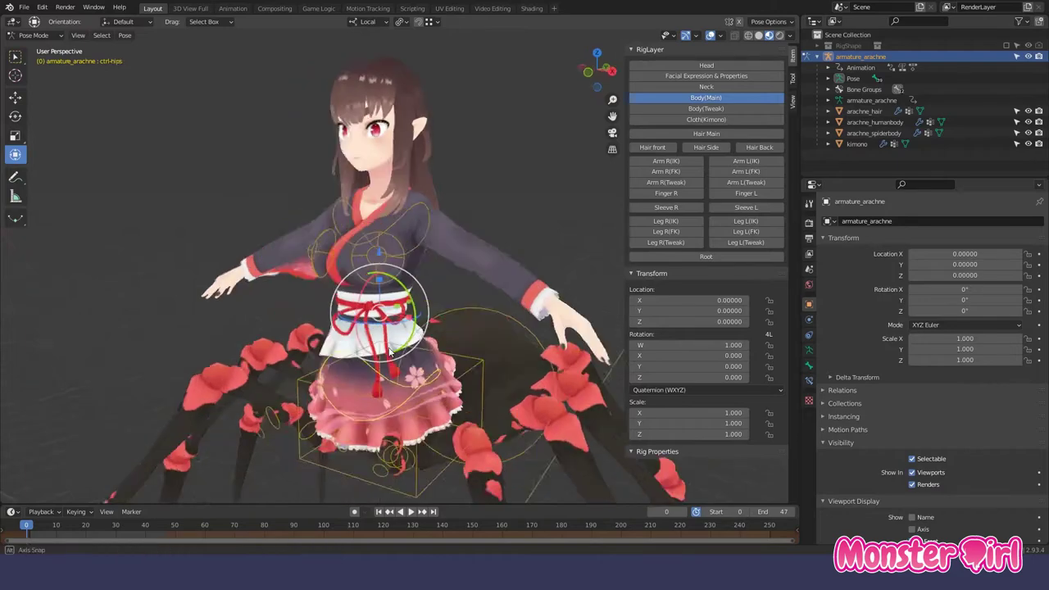
middle_click_drag(301, 359, 459, 360)
left_click(479, 354)
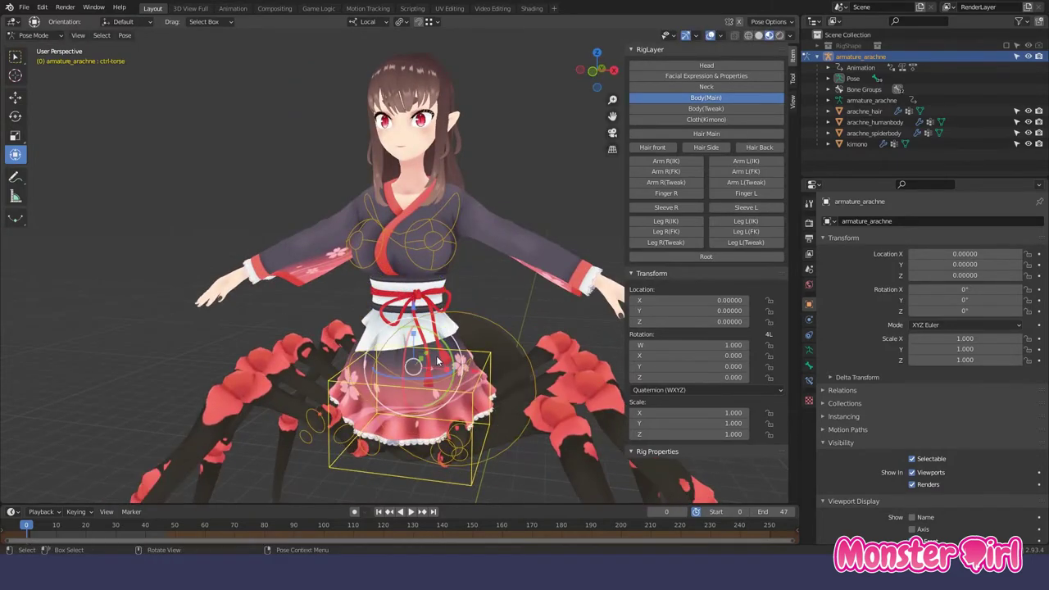
key("g")
key("z")
left_click(434, 318)
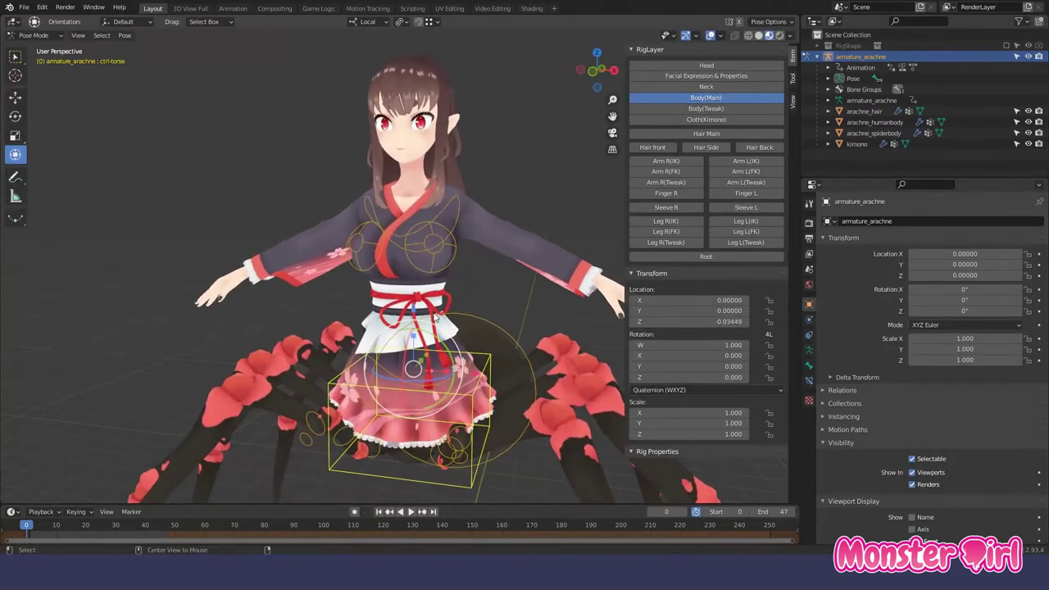
Give the spider abdomen control a small tilt and cancel a further free rotation.
left_click(506, 313)
middle_click_drag(507, 313, 440, 312)
left_click(422, 319)
key("r")
key("r")
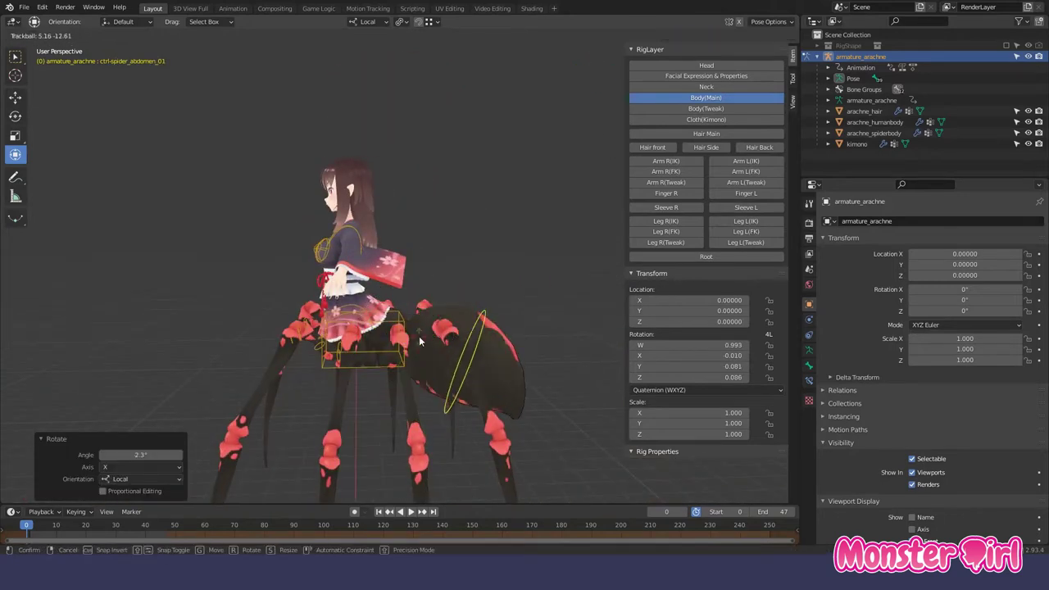
right_click(427, 336)
Test the right breast control's rotation and scale, then return it to rest.
left_click(437, 354)
key("ctrl+z")
middle_click_drag(437, 354, 394, 278)
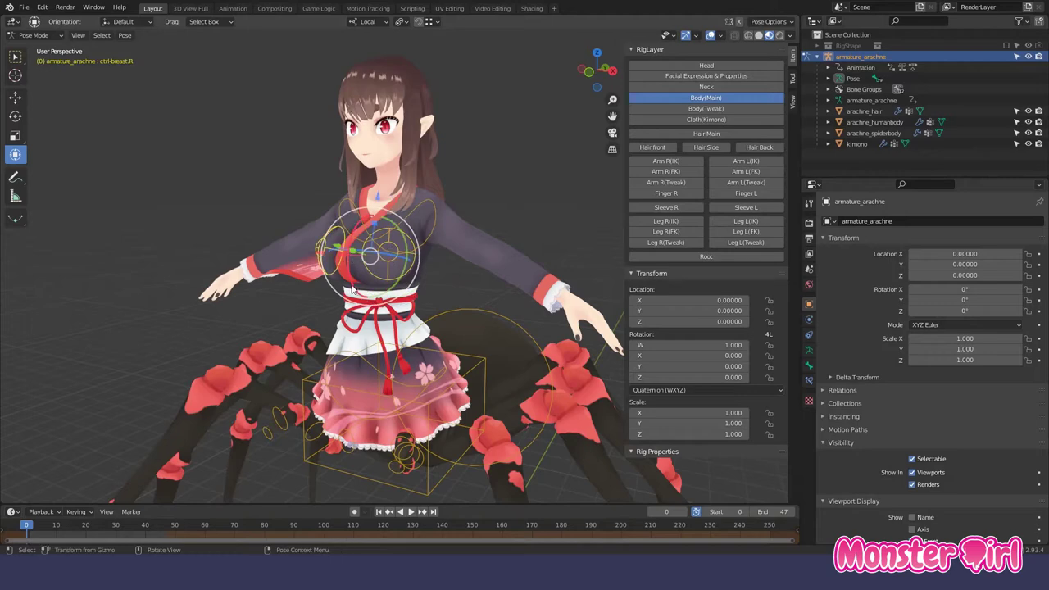
left_click(355, 284)
key("alt+r")
middle_click_drag(360, 286, 470, 305)
key("Escape")
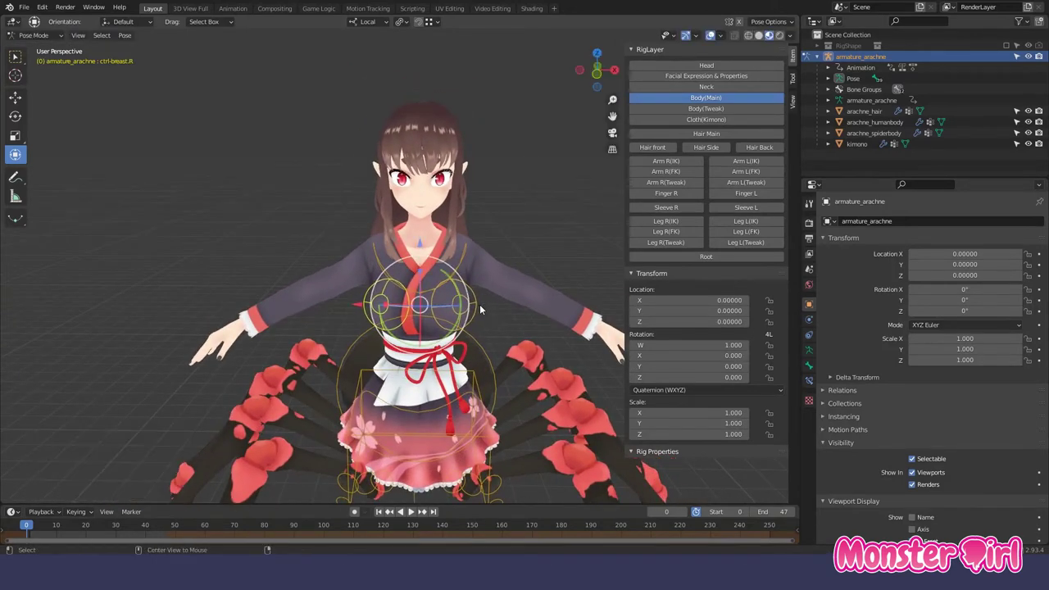
Swap Body(Main) for Body(Tweak) controls and twist and move the spine tweak control.
left_click(706, 97)
left_click(420, 305)
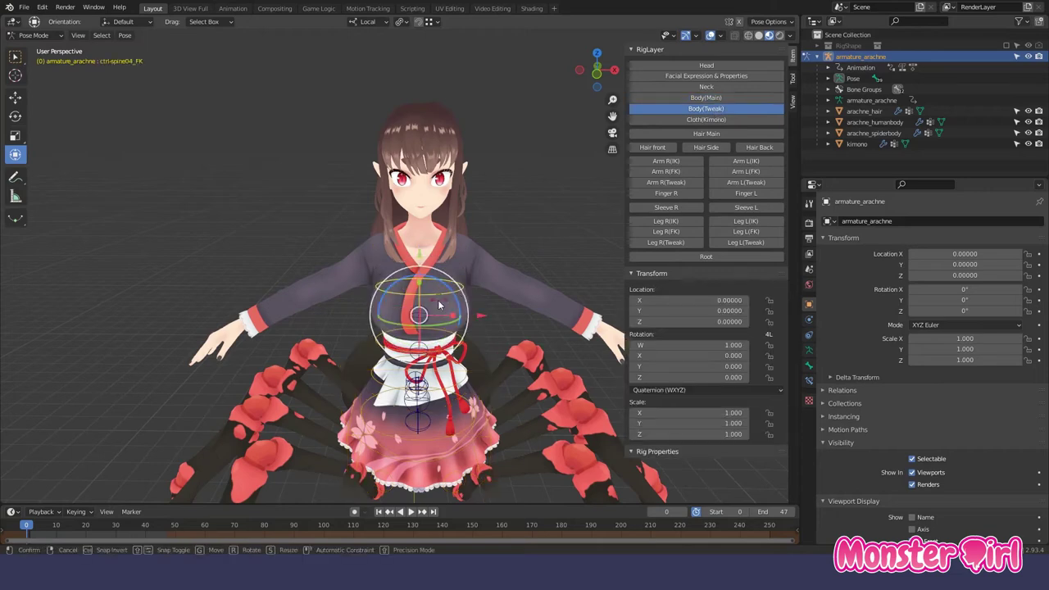
key("r")
key("r")
key("Escape")
left_click(412, 292)
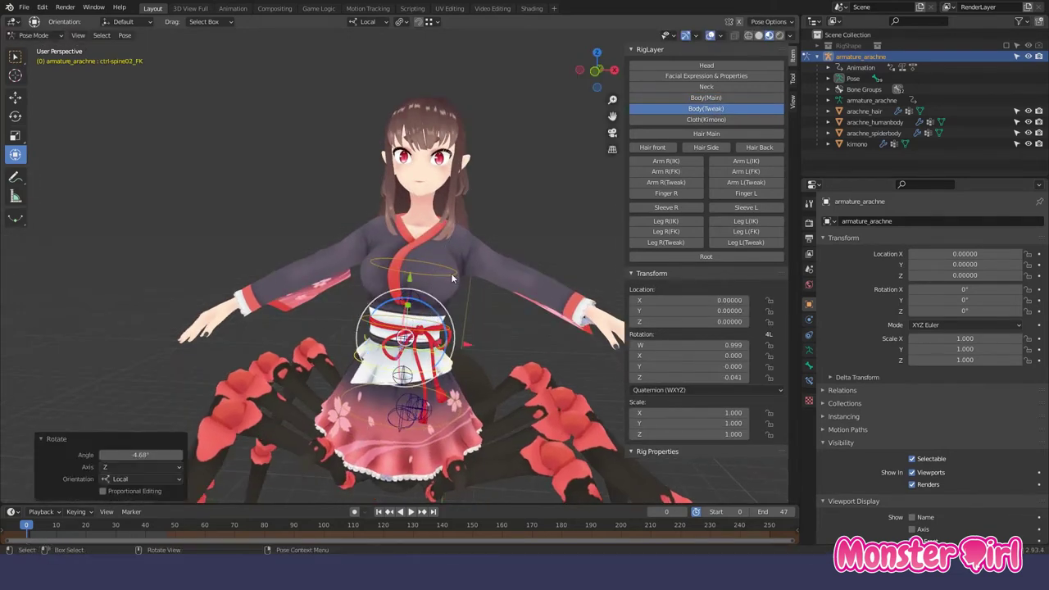
key("g")
left_click(412, 293)
Nudge the ctrl-spine03_tweak waist control and the ctrl-spine02_tweak control slightly.
left_click(404, 336)
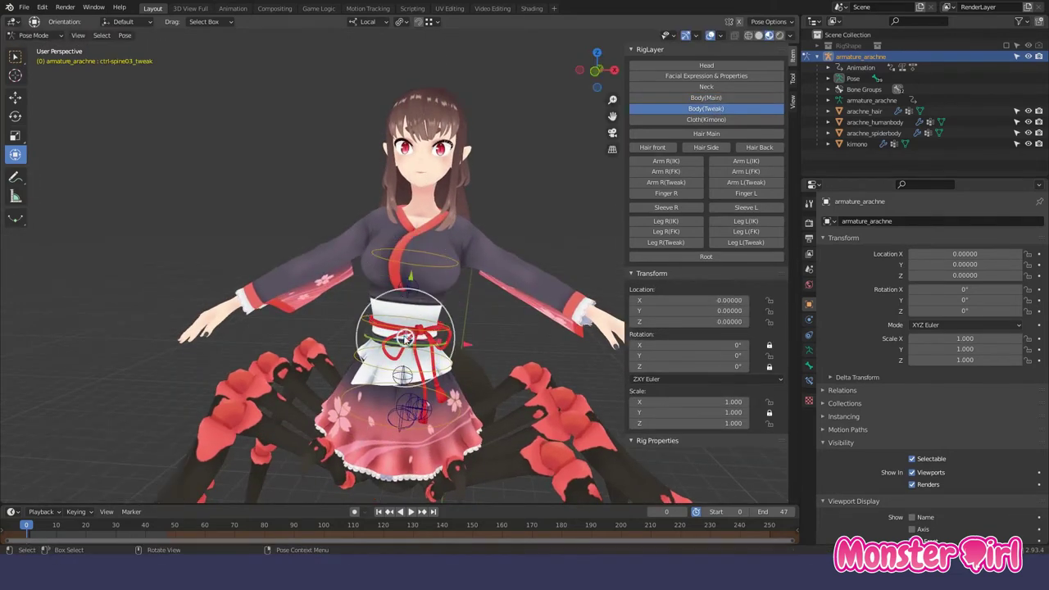
left_click(404, 336)
left_click(401, 374)
key("g")
left_click(401, 385)
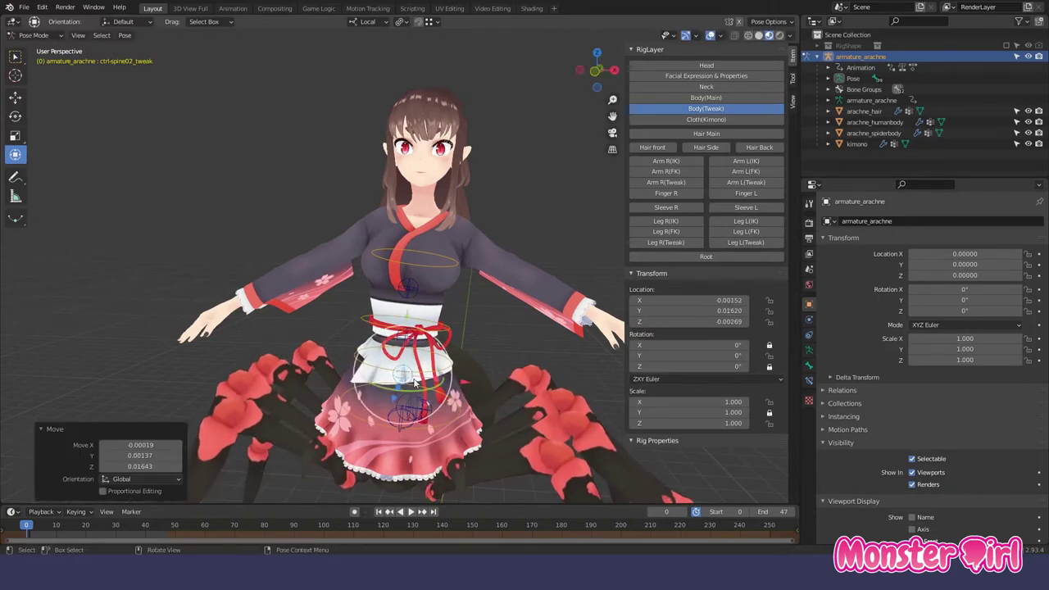
Raise the front spider abdomen tweak control and select the rear abdomen tweak.
middle_click_drag(312, 402, 410, 402)
left_click(399, 418)
key("g")
left_click(513, 432)
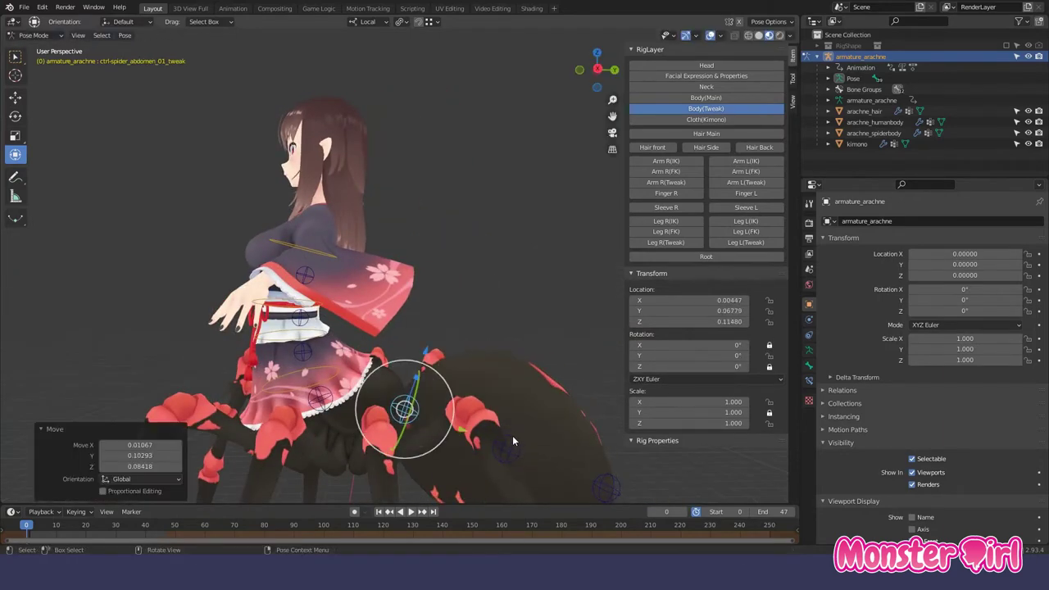
middle_click_drag(514, 433, 573, 443)
left_click(594, 472)
middle_click_drag(645, 486, 533, 394)
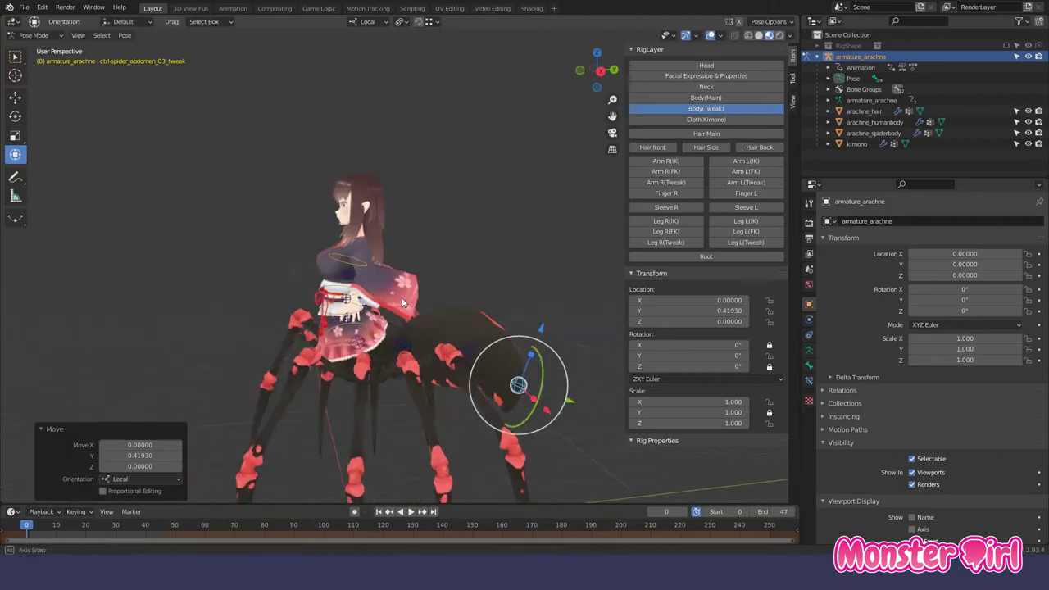
Show the Hair Main controls and test-rotate the front hair master, cancelling it.
left_click(706, 133)
scroll(492, 327, "up", 3)
left_click(350, 253)
key("r")
mouse_move(350, 253)
middle_mouse_down()
mouse_move(394, 246)
mouse_move(367, 261)
mouse_move(435, 248)
mouse_move(525, 273)
mouse_move(385, 282)
middle_mouse_up()
right_click(427, 248)
Tilt the left side hair master control and select the right side hair master.
left_click(423, 262)
left_click(369, 275)
key("r")
key("r")
right_click(321, 259)
left_click(435, 248)
Rotate the right side hair master and the back hair master controls.
key("r")
key("r")
left_click(518, 268)
left_click(385, 283)
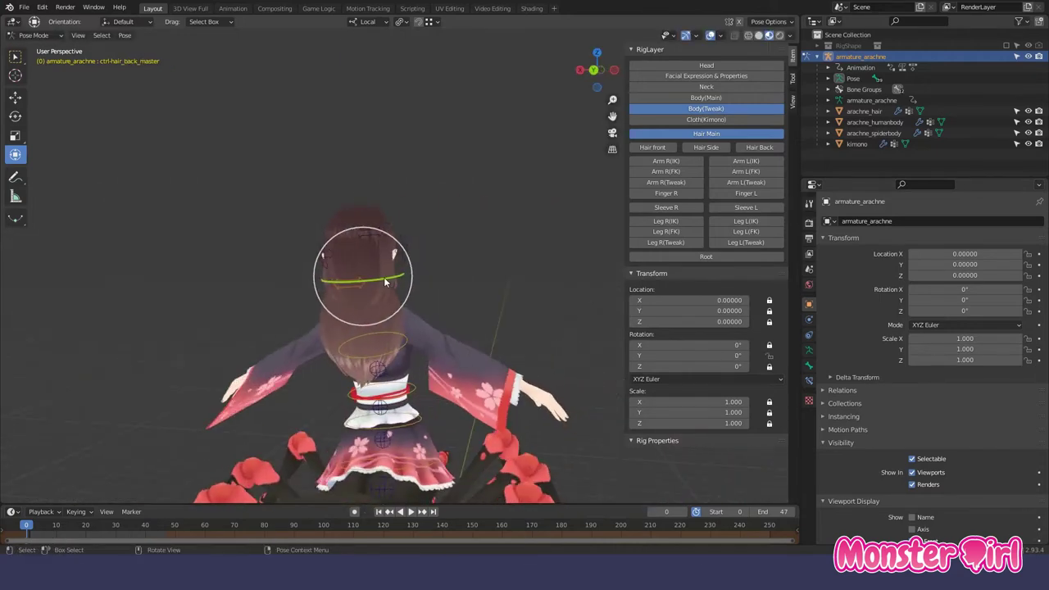
left_click(451, 260)
middle_click_drag(452, 261, 363, 288)
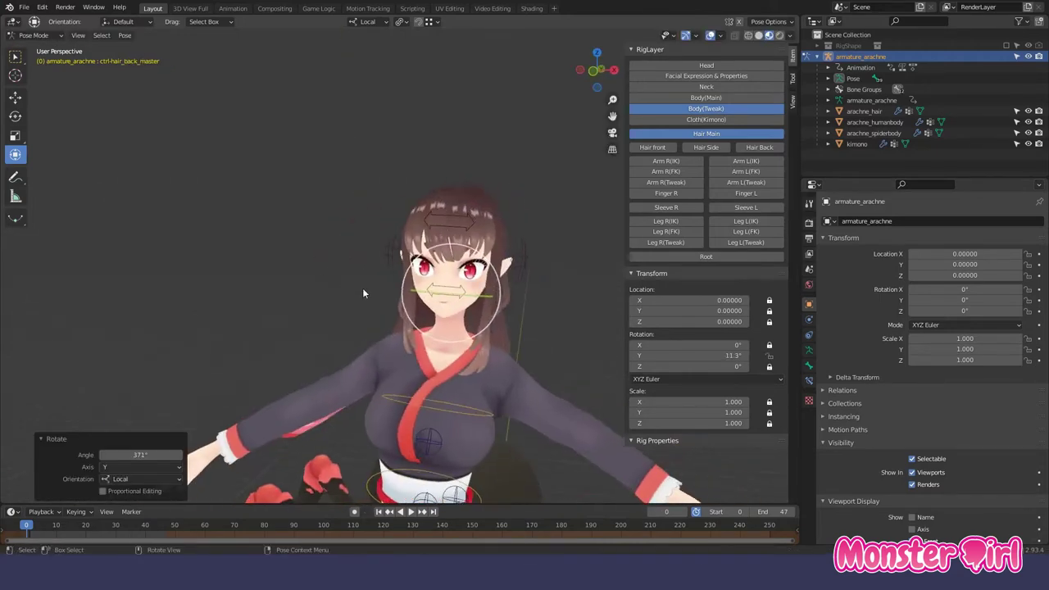
Replace Hair Main with Hair front controls and rotate and move front hair strands.
left_click(706, 134)
left_click(652, 146)
scroll(333, 169, "up", 3)
middle_click_drag(333, 169, 465, 220)
left_click(465, 220)
key("r")
key("r")
left_click(487, 249)
key("g")
key("g")
middle_click_drag(492, 246, 732, 144, "shift")
Show Hair Side controls and rotate right side strands, about 10° and 14°.
left_click(726, 147)
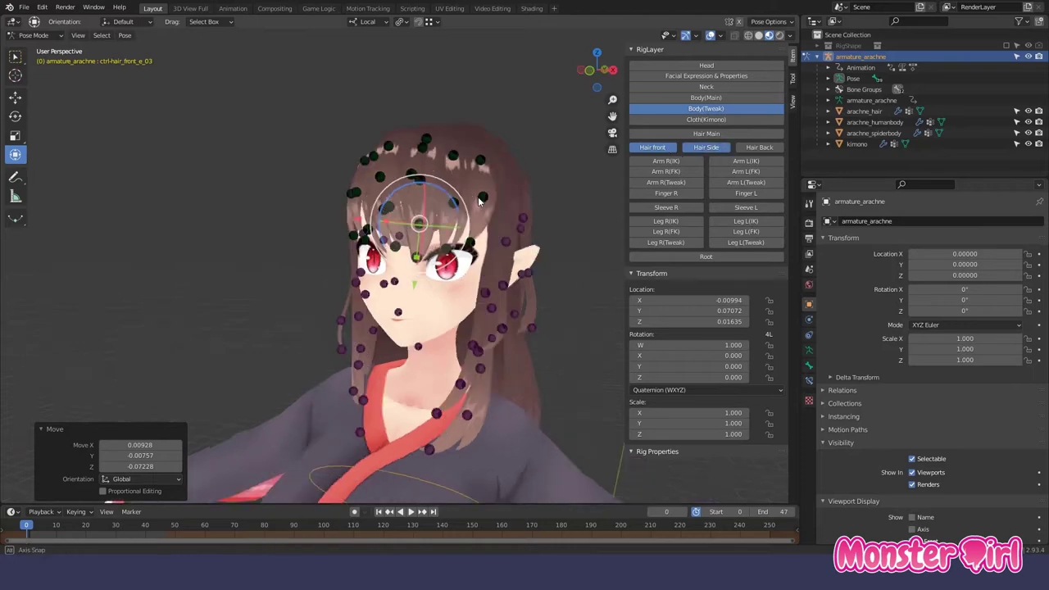
middle_click_drag(328, 246, 469, 257)
left_click(469, 258)
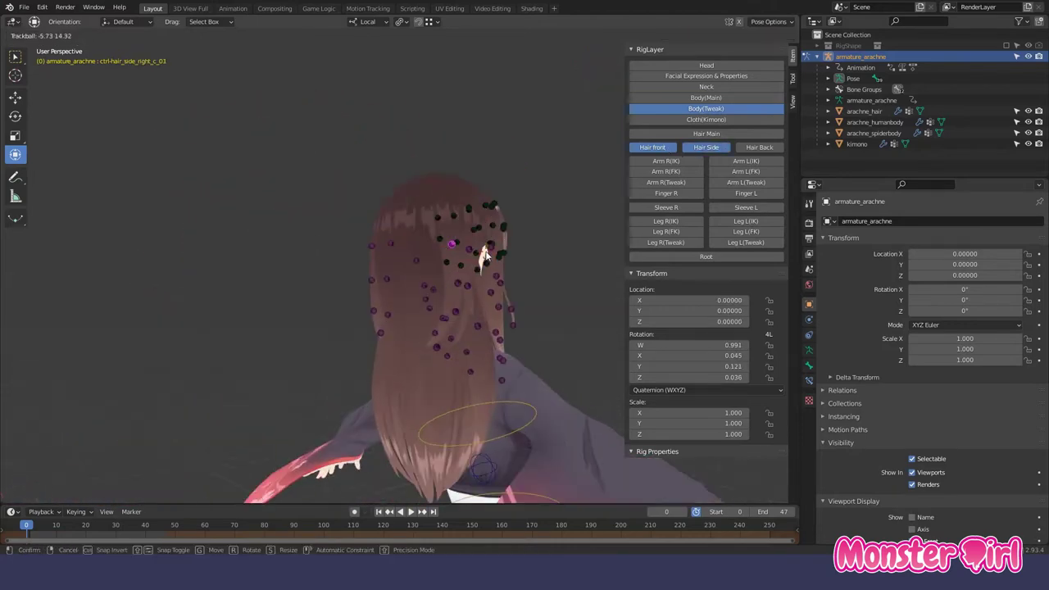
left_click(481, 341)
mouse_move(481, 341)
middle_mouse_down()
mouse_move(440, 286)
mouse_move(458, 218)
middle_mouse_up()
left_click(470, 209)
left_click_drag(500, 168, 506, 185)
left_click(485, 246)
left_click(492, 293)
left_click_drag(533, 271, 541, 319)
middle_click_drag(541, 319, 707, 161)
Show Hair Back controls and slightly rotate and move two back hair strands.
left_click(759, 146)
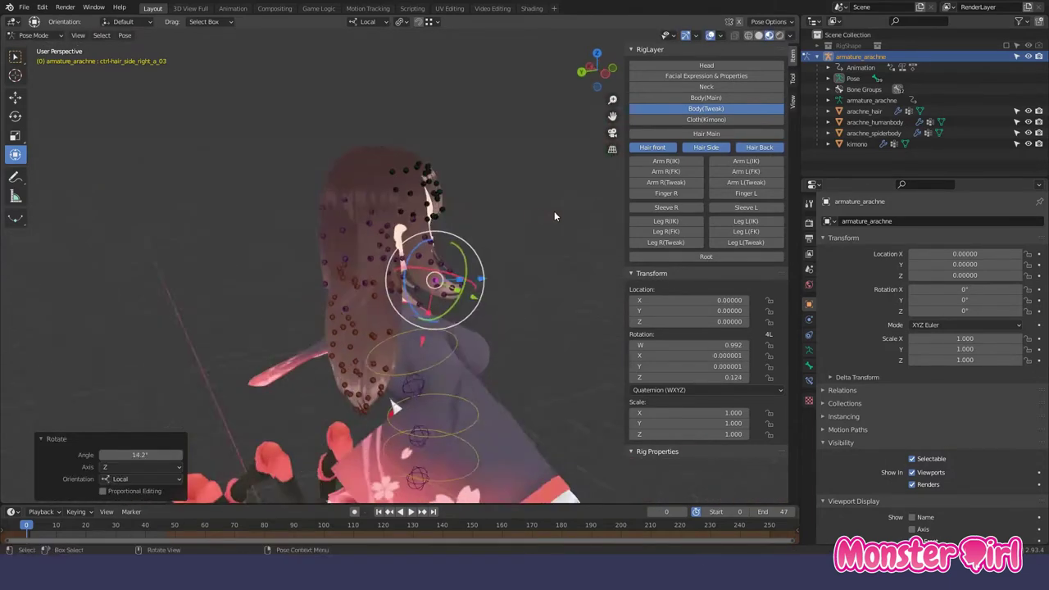
middle_click_drag(539, 210, 295, 309)
left_click(291, 304)
left_click_drag(326, 282, 325, 284)
left_click(296, 389)
mouse_move(297, 390)
left_mouse_down()
mouse_move(311, 362)
mouse_move(310, 384)
left_mouse_up()
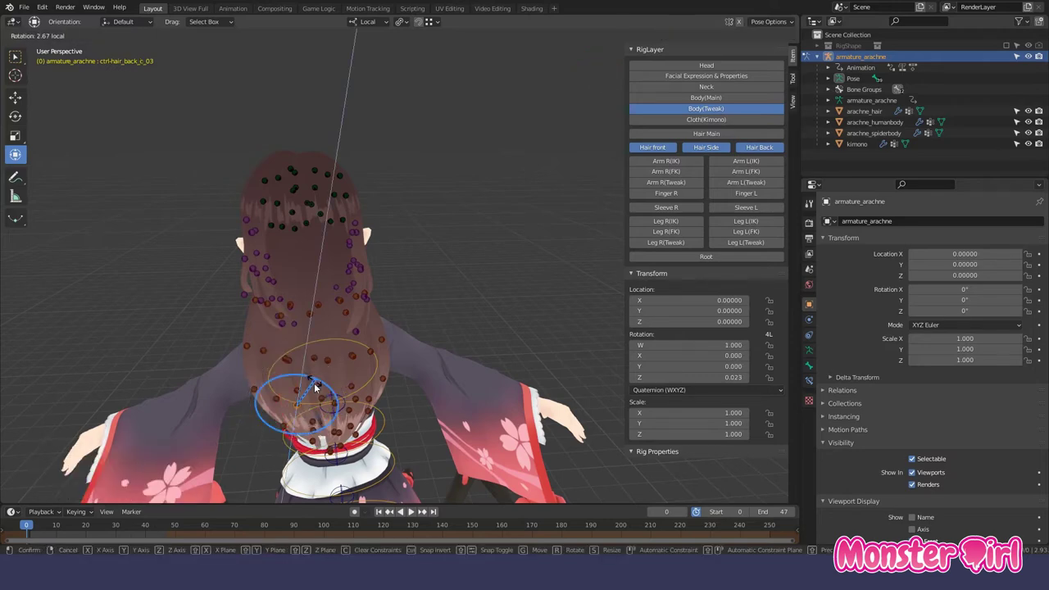
key("g")
left_click(313, 381)
middle_click_drag(314, 381, 353, 240)
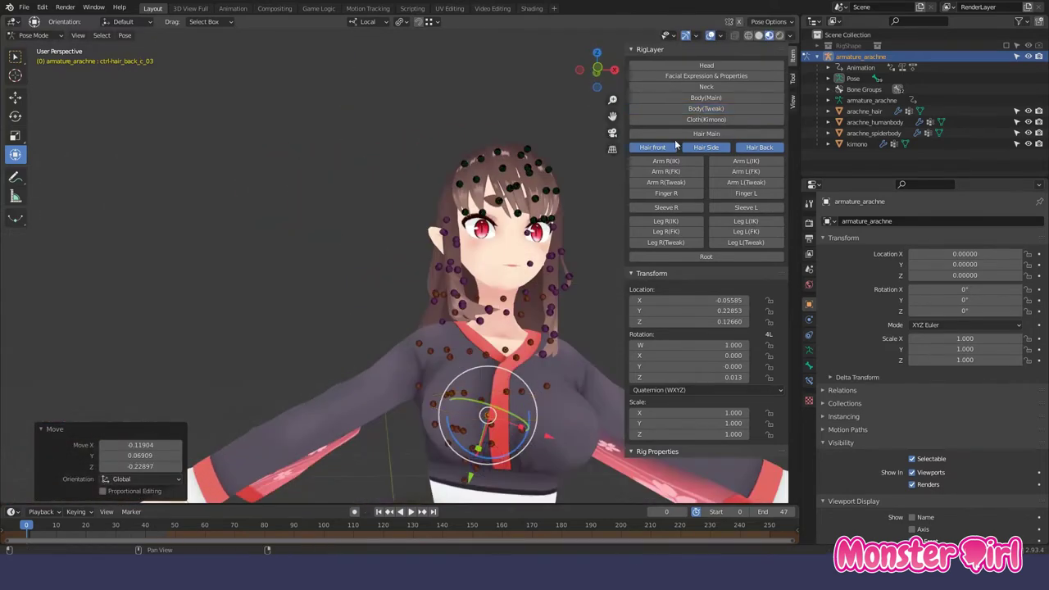
Hide Hair Back, show the Arm L(IK) controls, and select the left hand IK control.
left_click(759, 146)
left_click(746, 161)
middle_click_drag(561, 272, 581, 368)
left_click(461, 286)
Move the left hand IK and elbow controls and raise the left shoulder.
key("g")
left_click(439, 273)
middle_click_drag(410, 296, 426, 300)
left_click(385, 263)
key("g")
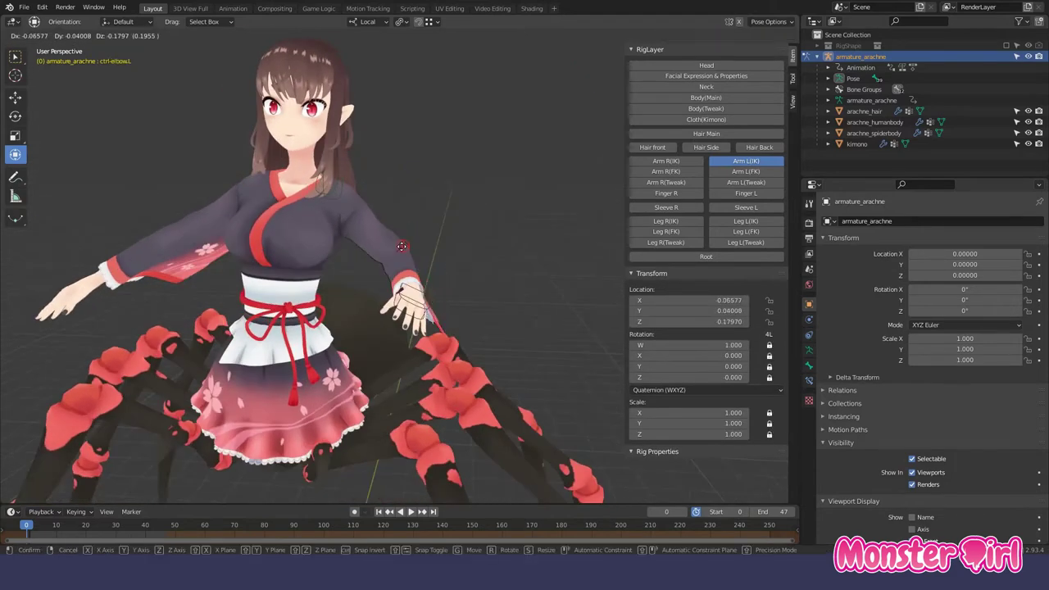
left_click(349, 190)
left_click(291, 156)
mouse_move(349, 190)
middle_mouse_down()
mouse_move(290, 156)
mouse_move(344, 189)
middle_mouse_up()
left_click(298, 177)
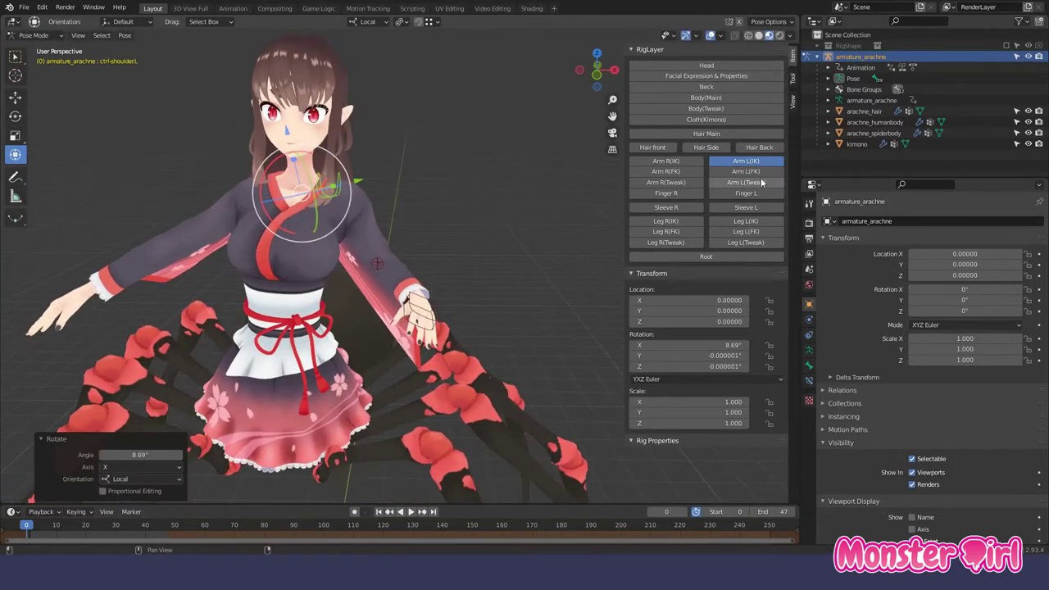
Show Arm L(Tweak) controls and move the left upper arm tweak control.
left_click(746, 182)
middle_click_drag(363, 226, 366, 198, "ctrl")
left_click(366, 197)
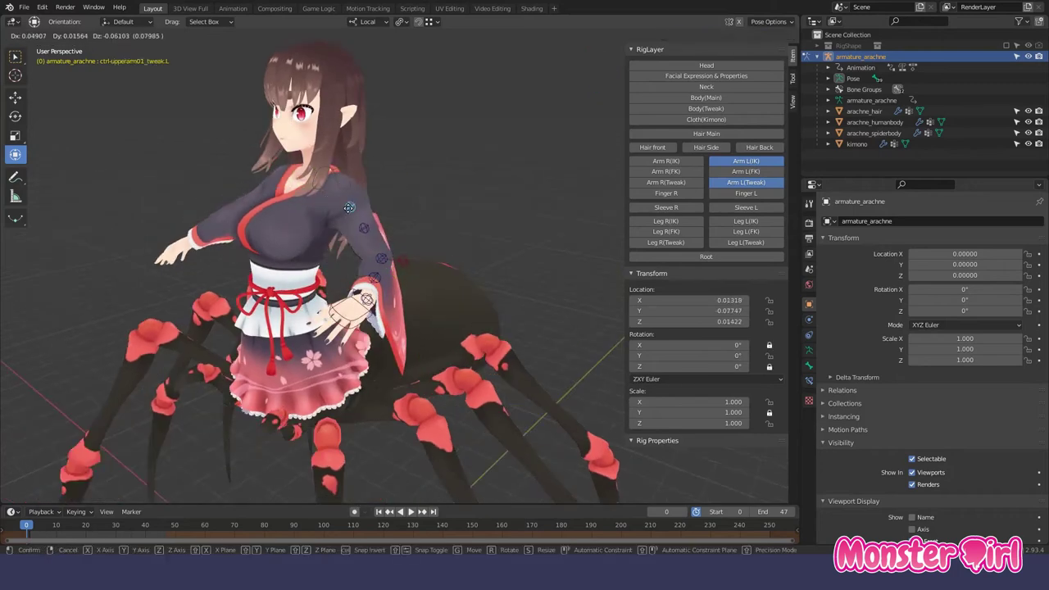
key("g")
left_click(360, 273)
Adjust the left forearm tweak controls and move the left hand tweak control.
left_click(357, 267)
key("g")
mouse_move(361, 273)
middle_mouse_down()
mouse_move(392, 255)
mouse_move(296, 327)
mouse_move(336, 314)
middle_mouse_up()
right_click(359, 271)
left_click(392, 254)
left_click(394, 258)
scroll(368, 248, "up", 4)
left_click(296, 326)
left_click(294, 350)
Show Sleeve L controls and rotate the forearm sleeve and upper sleeve about its Y axis.
left_click(746, 207)
mouse_move(369, 262)
middle_mouse_down()
mouse_move(404, 240)
mouse_move(426, 205)
middle_mouse_up()
left_click(404, 240)
key("r")
key("r")
left_click(399, 251)
left_click(440, 187)
key("r")
key("y")
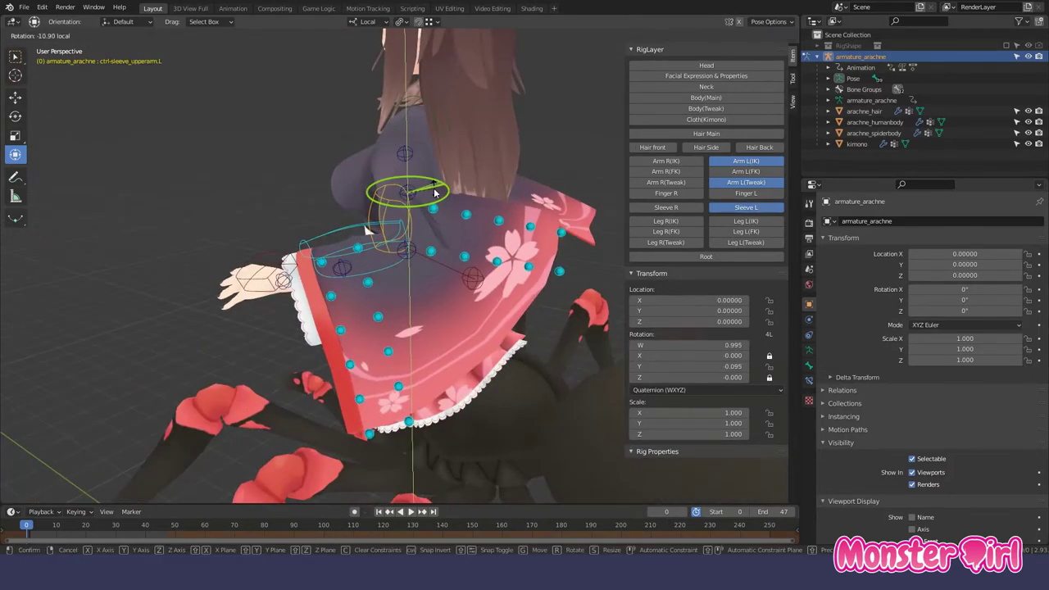
left_click(434, 191)
Bend the left sleeve strands: rotate about local X, push along local Z, trackball-rotate.
left_click(407, 238)
left_click_drag(410, 214, 427, 284)
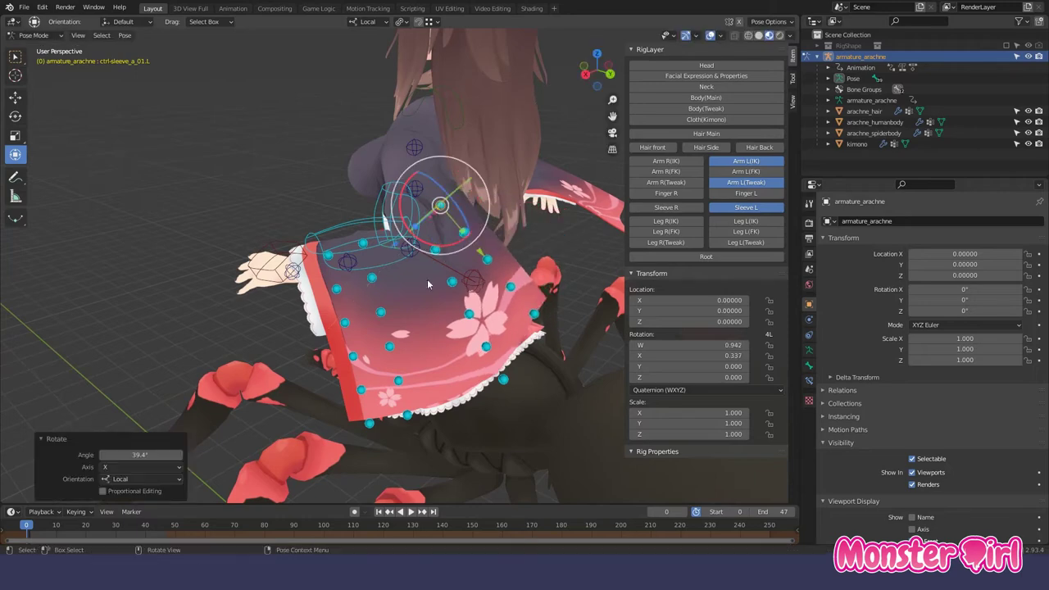
middle_click_drag(428, 285, 369, 246)
left_click(374, 237)
mouse_move(373, 238)
left_mouse_down()
mouse_move(328, 264)
mouse_move(392, 313)
left_mouse_up()
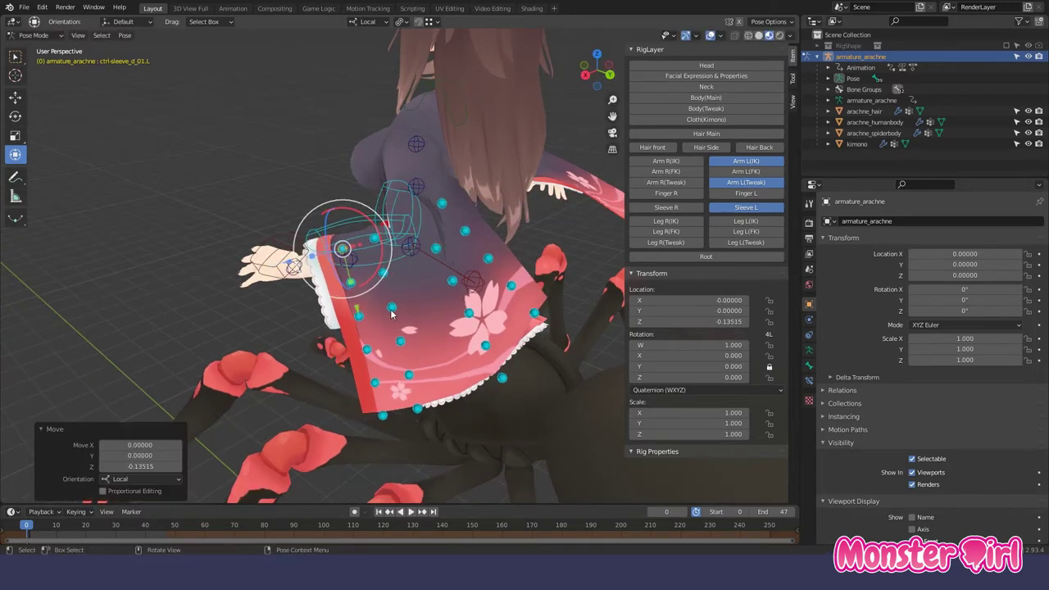
key("r")
left_click(369, 350)
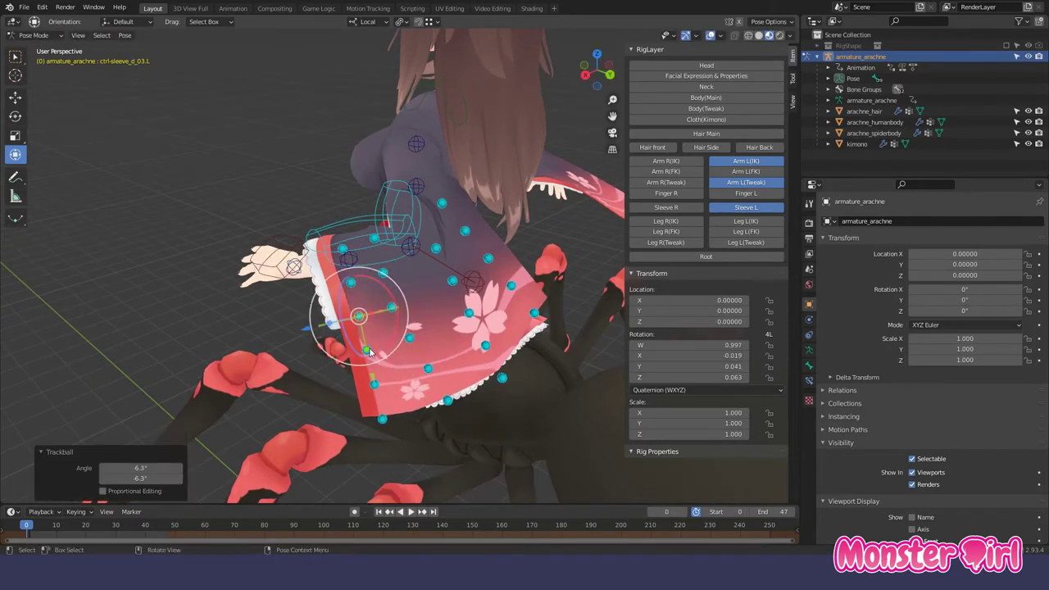
key("g")
left_click(382, 351)
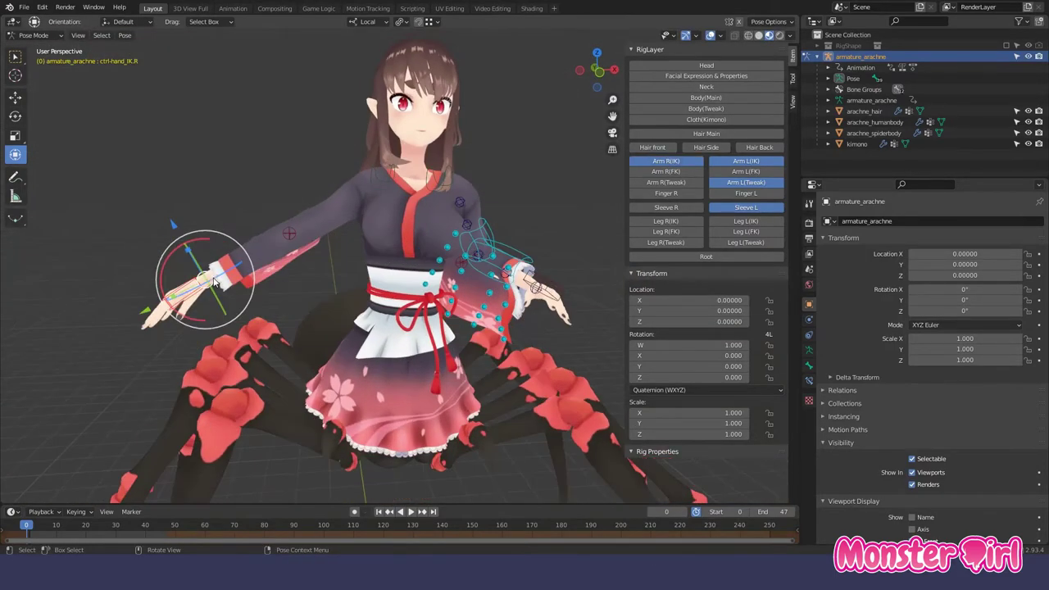
Raise the right hand IK control and show the right spider-leg IK controls.
key("g")
left_click(364, 209)
left_click(678, 222)
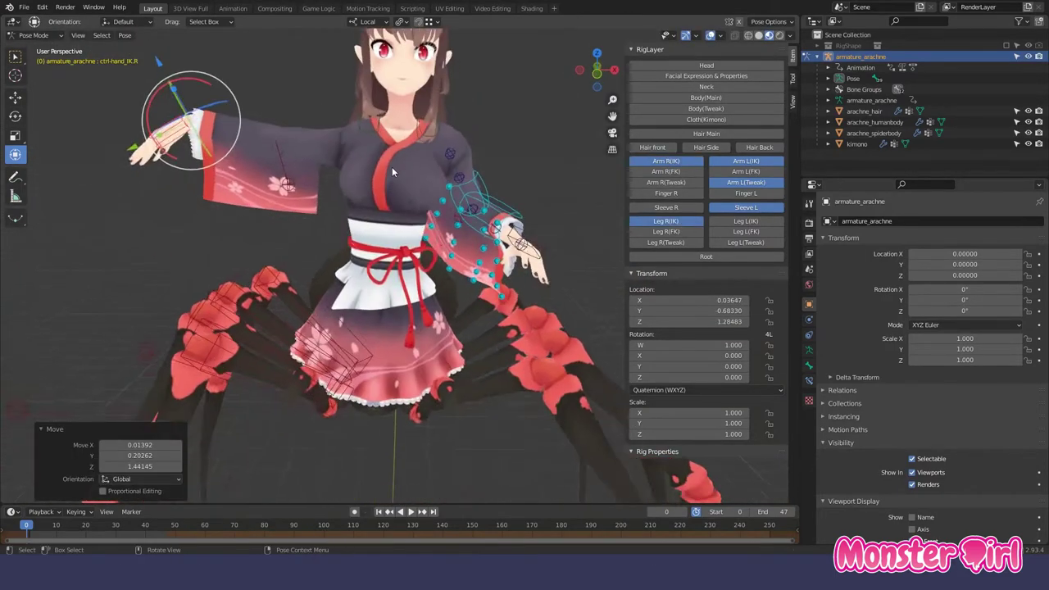
Select the torso control and move it lower.
left_click(440, 324)
key("g")
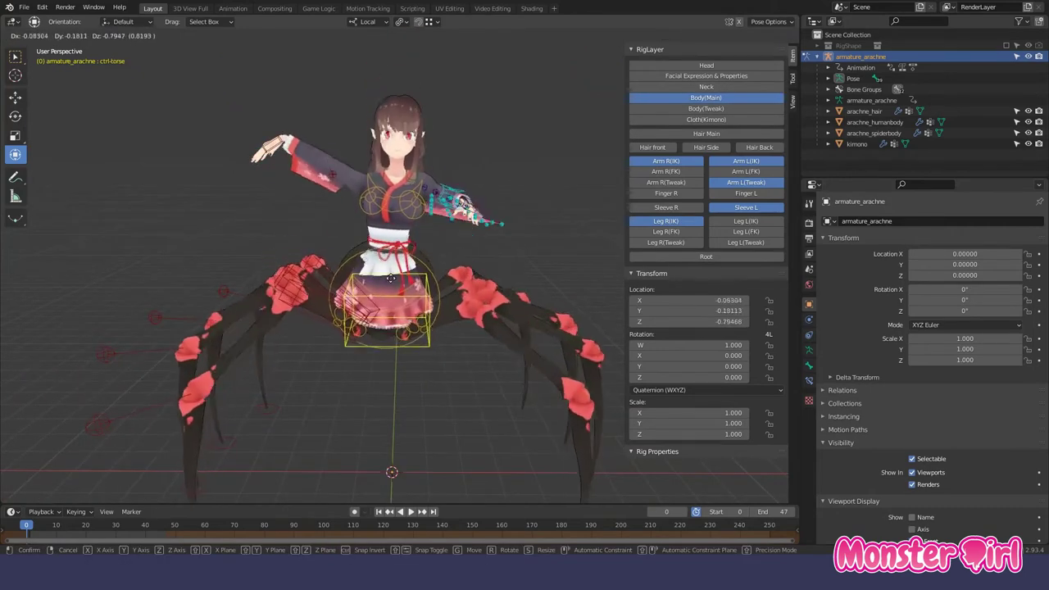
left_click(371, 384)
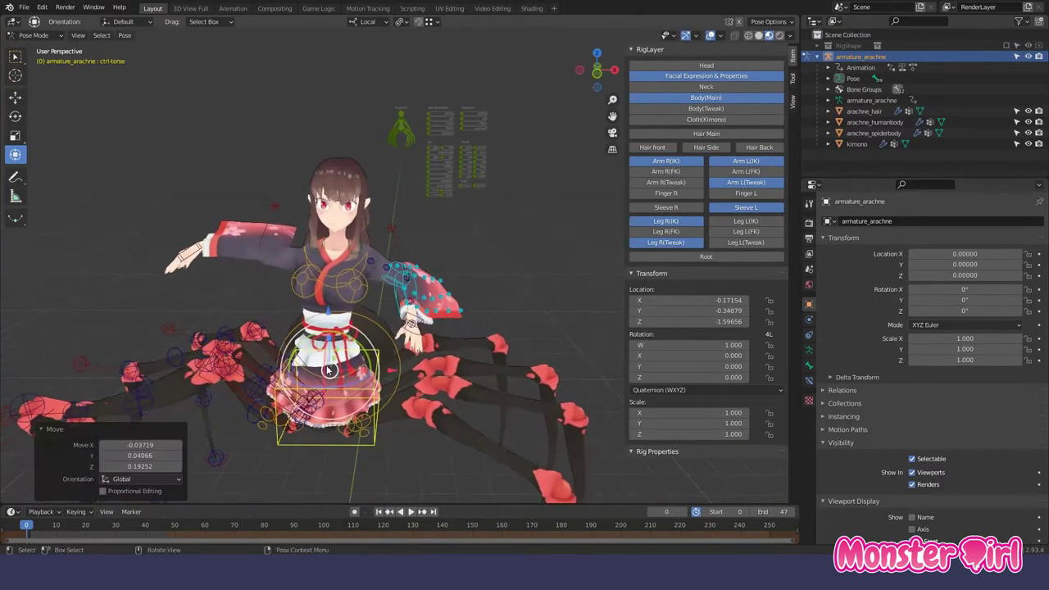
Turn the right hand slightly, then enlarge the properties picker widget and move it left.
scroll(400, 197, "up", 3)
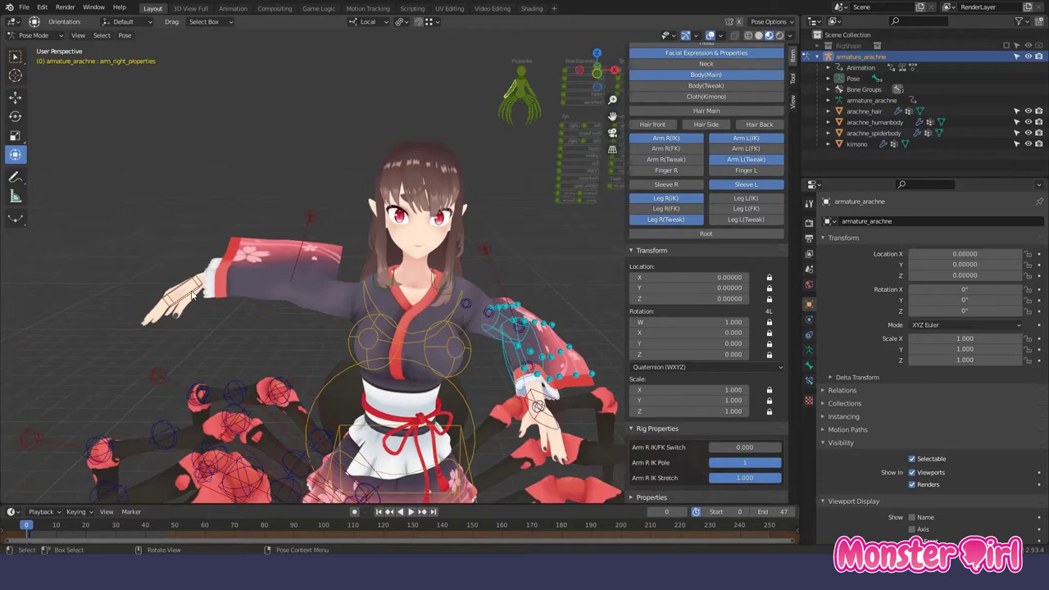
left_click_drag(173, 305, 227, 279)
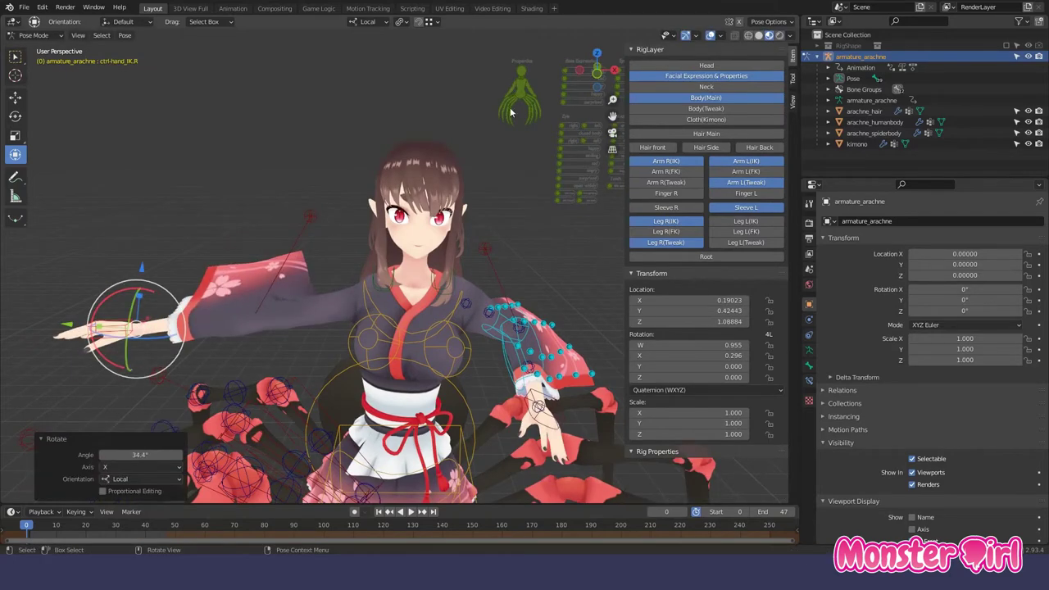
left_click(522, 58)
key("s")
left_click(580, 173)
key("g")
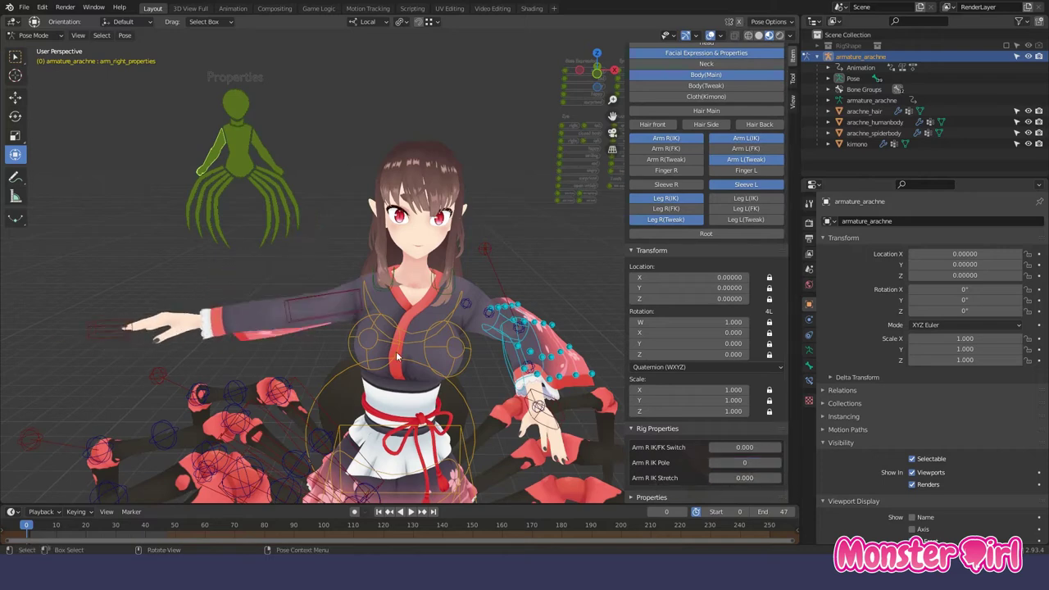
Rotate the right upper arm and reposition the right hand IK control.
left_click(358, 302)
left_click(349, 294)
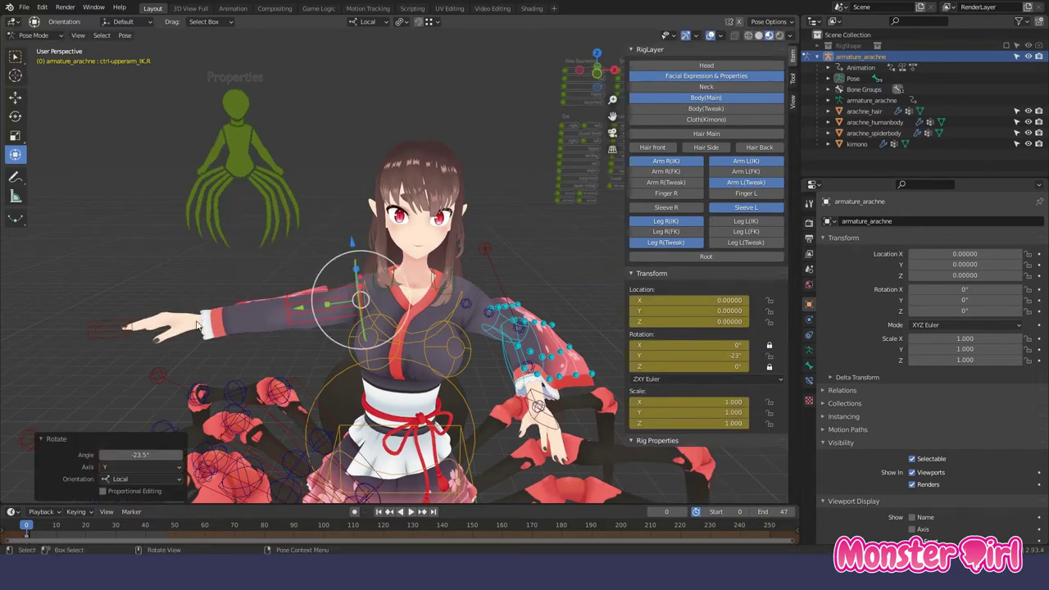
left_click(160, 340)
key("g")
left_click(264, 332)
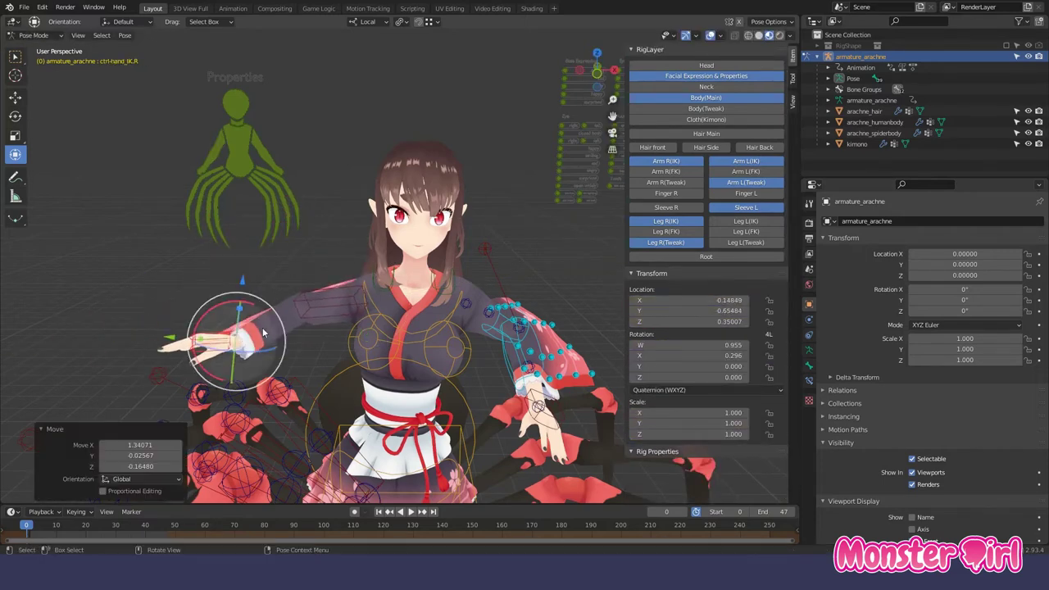
Switch the right arm to FK (IK/FK Switch 1) and bend its forearm and hand.
left_click(224, 145)
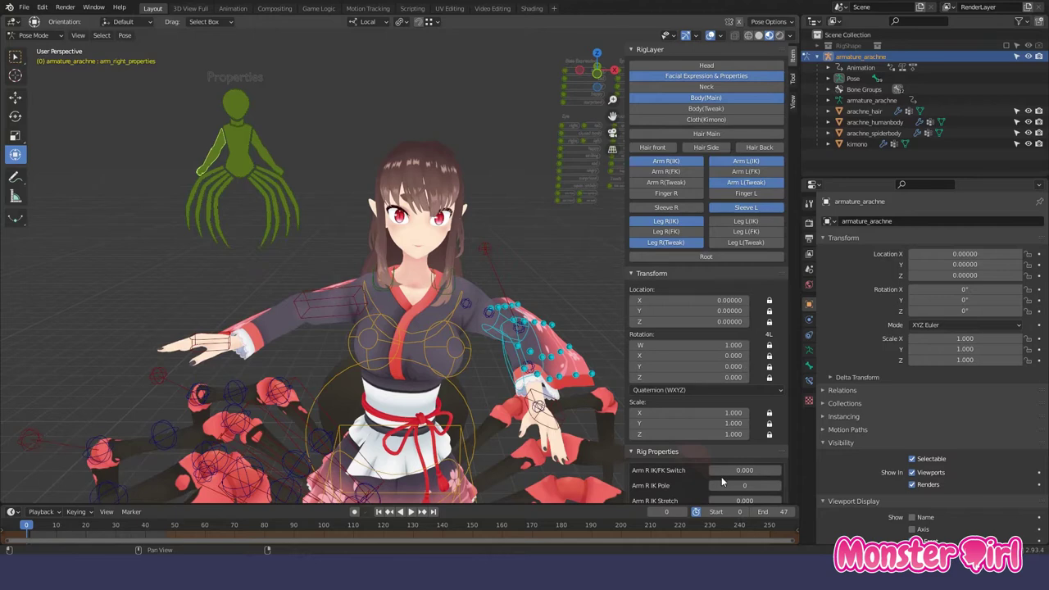
left_click(331, 324)
key("alt+r")
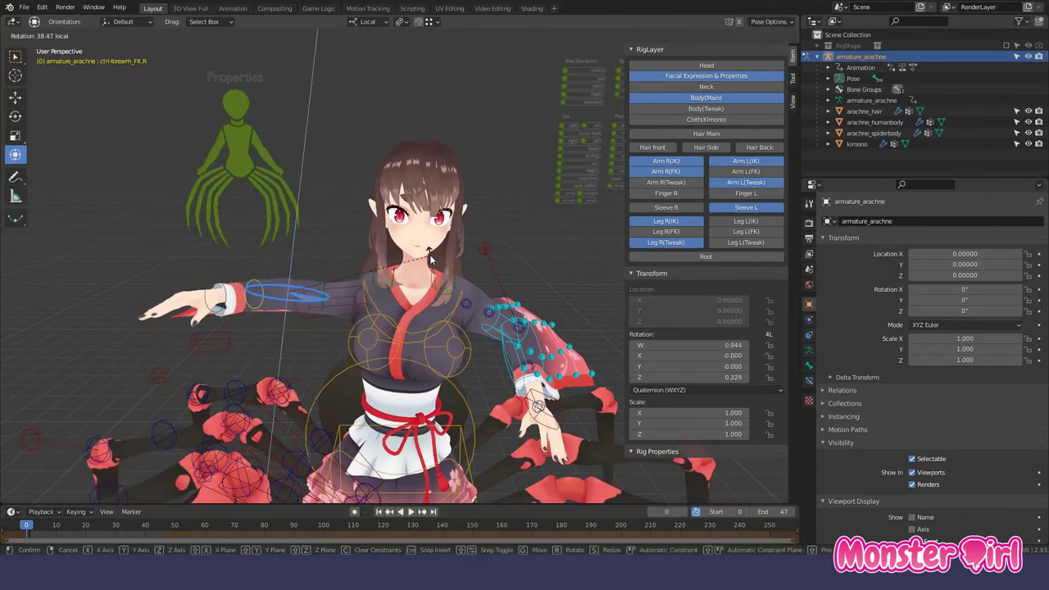
left_click(424, 261)
middle_click_drag(328, 271, 195, 264)
left_click(195, 263)
left_click(119, 232)
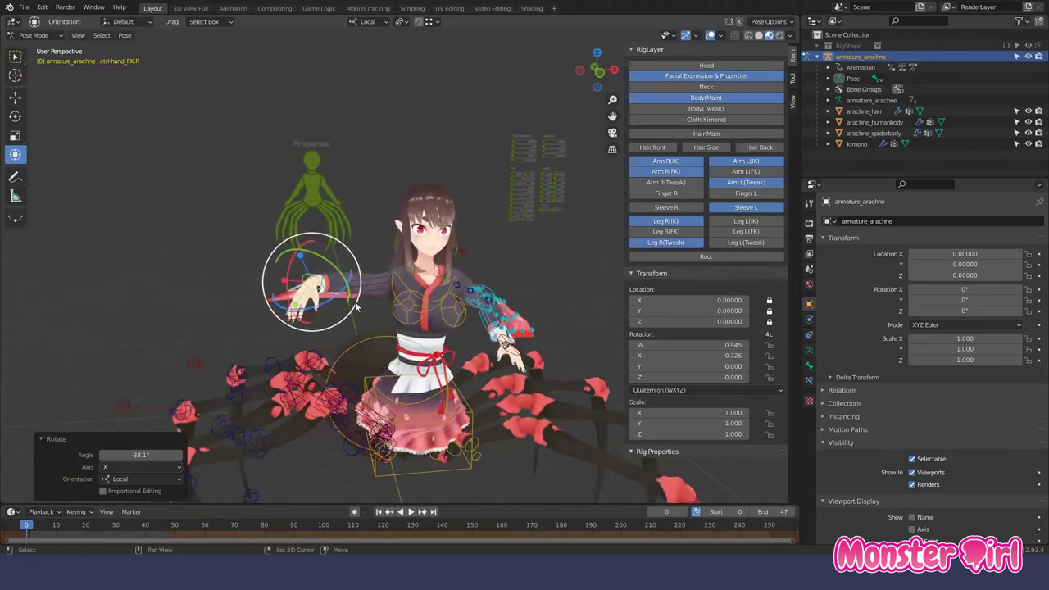
middle_click_drag(119, 232, 332, 195)
left_click(357, 339)
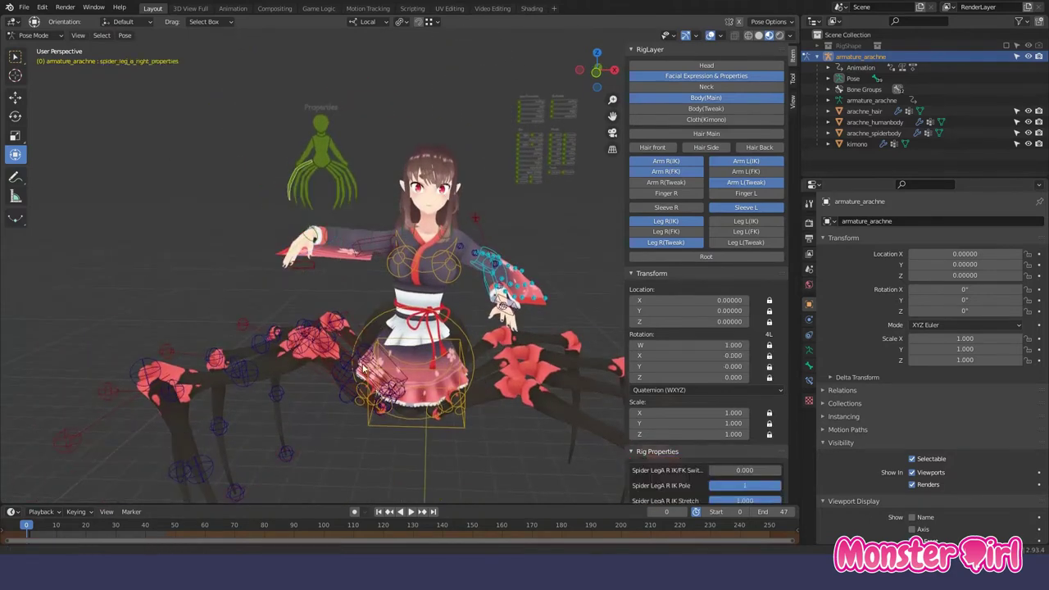
Rotate the right spider leg A metatarsus FK control outward to bend its lower segment.
middle_click_drag(357, 339, 391, 224, "shift")
scroll(599, 213, "up", 2)
mouse_move(324, 346)
middle_mouse_down()
mouse_move(213, 340)
mouse_move(329, 242)
middle_mouse_up()
left_click(213, 340)
key("r")
left_click(240, 263)
left_click_drag(240, 262, 216, 309)
left_click(195, 344)
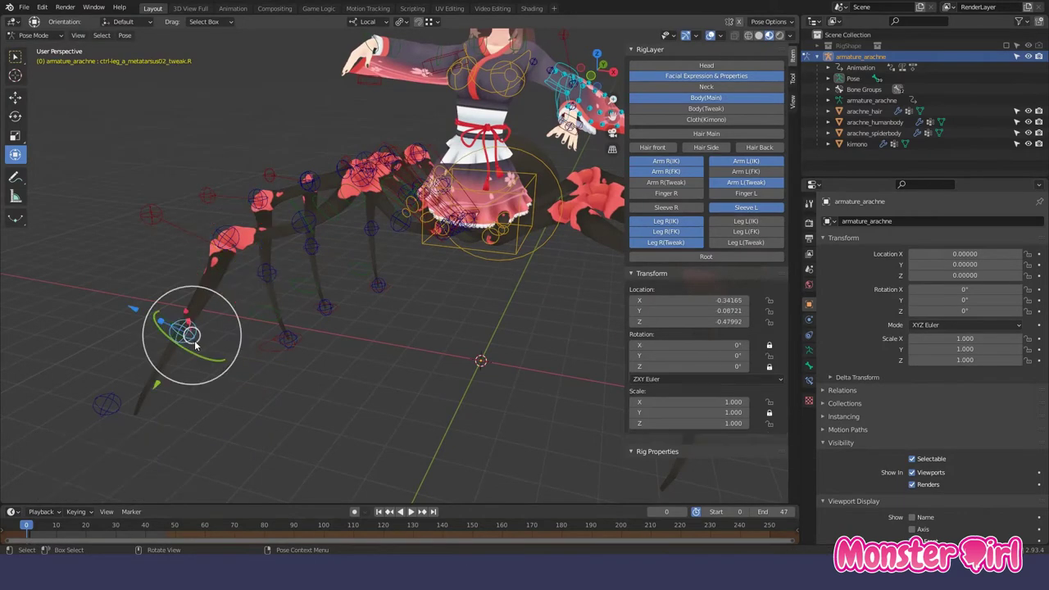
scroll(137, 403, "down", 3)
middle_click_drag(138, 404, 421, 284)
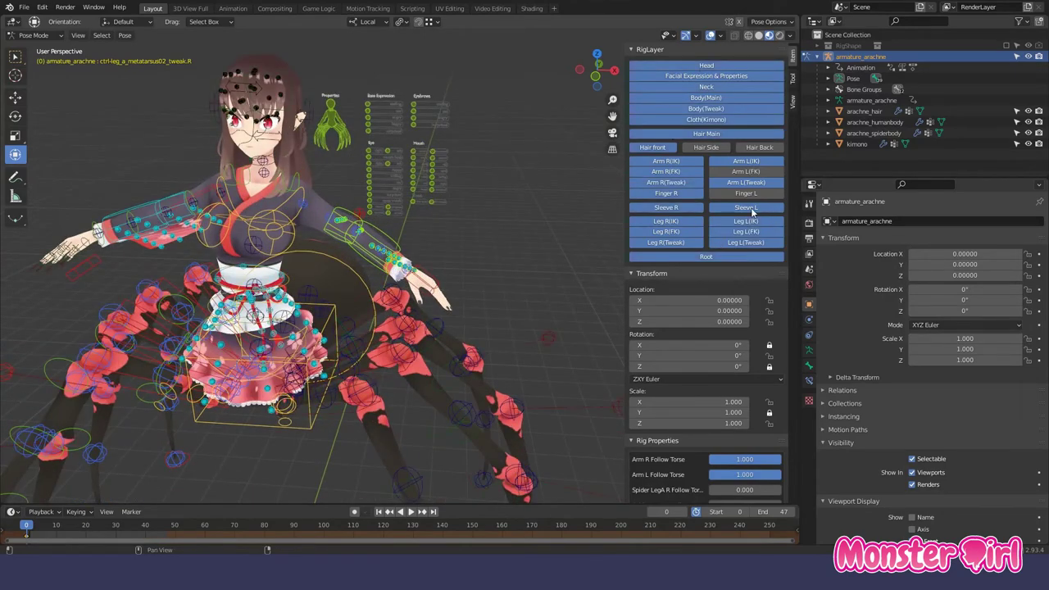
Select the right arm properties control and zoom in on the face.
scroll(362, 280, "up", 3)
scroll(371, 267, "up", 3)
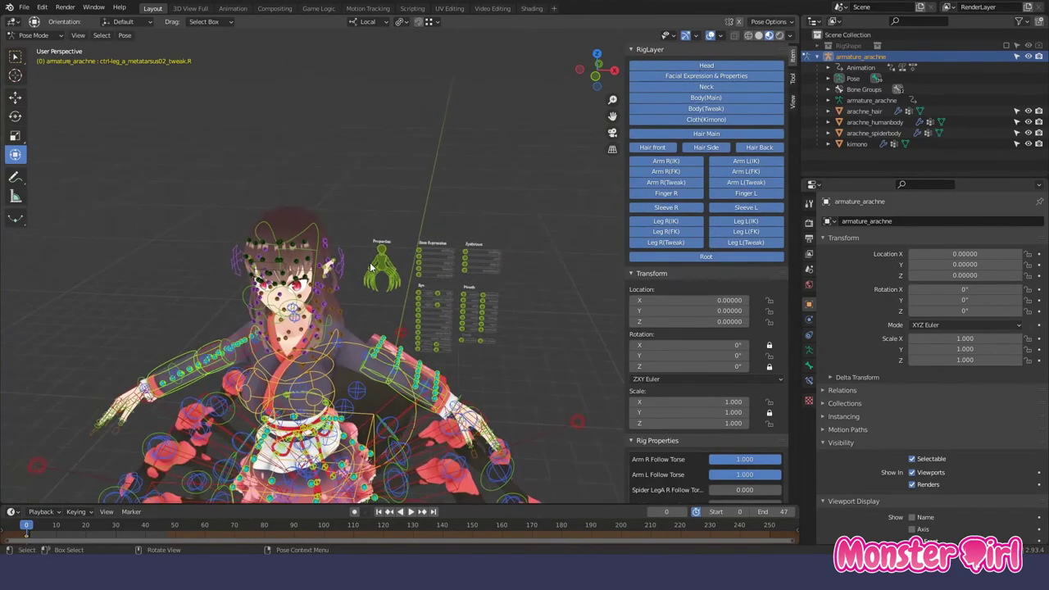
left_click(382, 284)
scroll(340, 265, "up", 3)
scroll(356, 218, "down", 3)
scroll(418, 191, "up", 1)
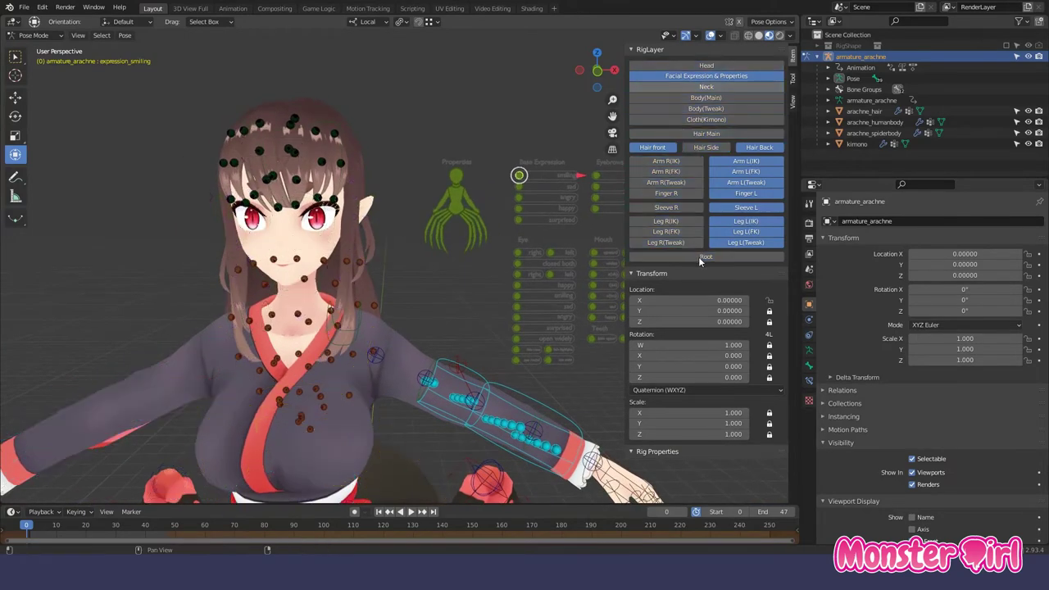
middle_click_drag(619, 157, 616, 161, "shift")
Try the smiling, another base and the surprised expressions, cancelling each preview.
mouse_move(616, 182)
left_mouse_down()
mouse_move(517, 194)
mouse_move(589, 203)
left_mouse_up()
right_click(551, 190)
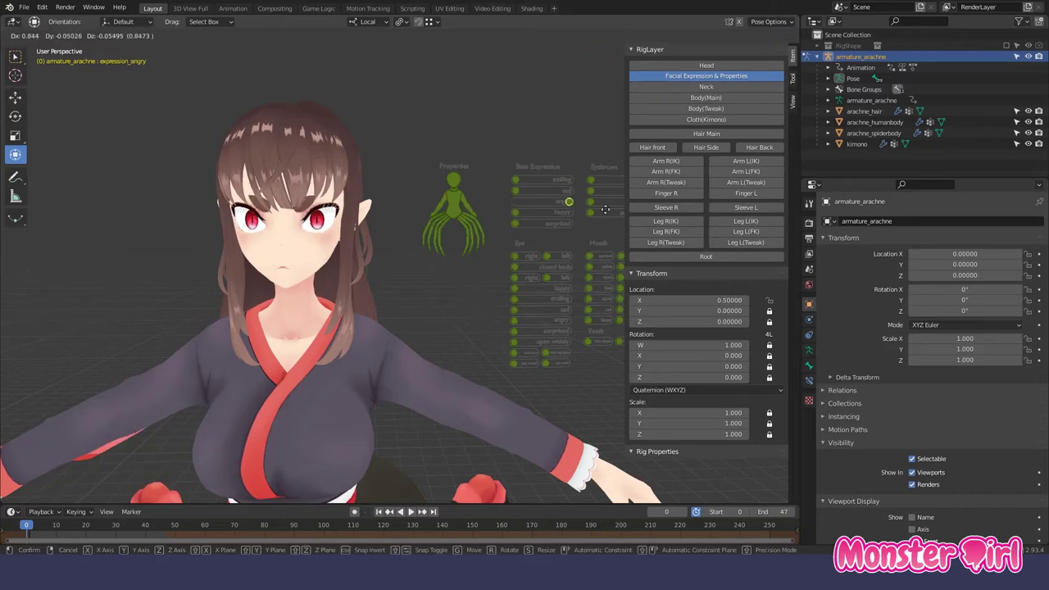
right_click(605, 209)
left_click_drag(517, 201, 578, 209)
right_click(578, 209)
mouse_move(517, 223)
left_mouse_down()
mouse_move(590, 223)
mouse_move(488, 223)
left_mouse_up()
Move the eye control panel to the left of the face.
middle_click_drag(489, 222, 512, 231)
left_click_drag(512, 234, 223, 173)
scroll(153, 186, "up", 2)
Test the wink, happy closed-eye, angry and hide-iris eye shapes, cancelling each change.
mouse_move(159, 154)
left_mouse_down()
mouse_move(182, 154)
mouse_move(156, 156)
left_mouse_up()
right_click(158, 156)
left_click_drag(102, 203, 104, 204)
left_click_drag(103, 255, 118, 255)
right_click(90, 254)
right_click(93, 305)
left_click(159, 306)
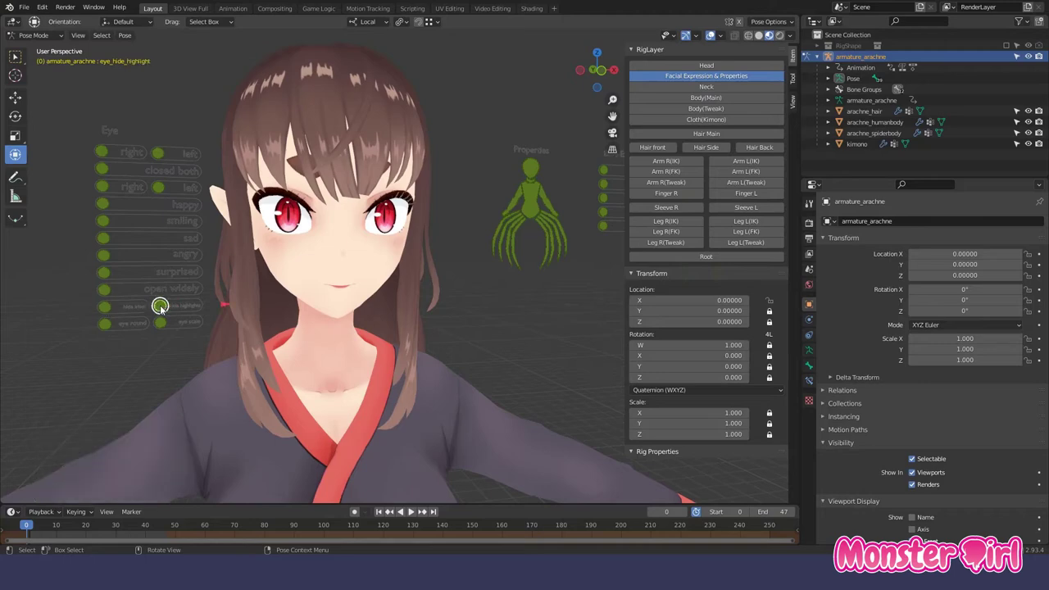
Finish the eye tests, keeping the eye scale change and cancelling the others.
right_click(113, 323)
right_click(61, 317)
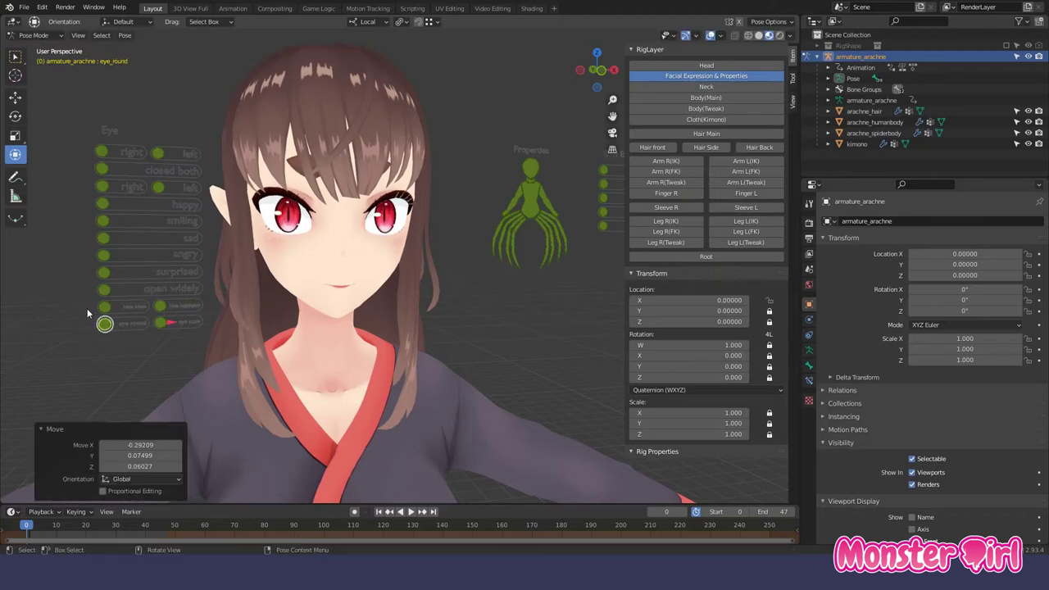
left_click(199, 326)
middle_click_drag(200, 326, 523, 229)
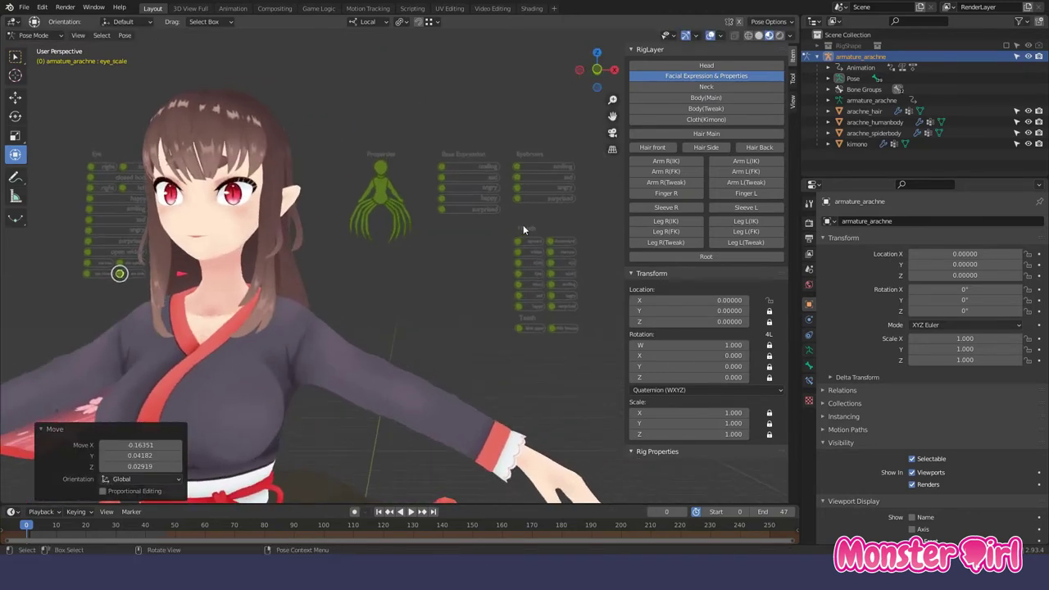
right_click(297, 187)
scroll(298, 187, "up", 3)
Try the mouth up, widen, e(a) and sad shapes, then return the mouth to rest.
left_click(336, 209)
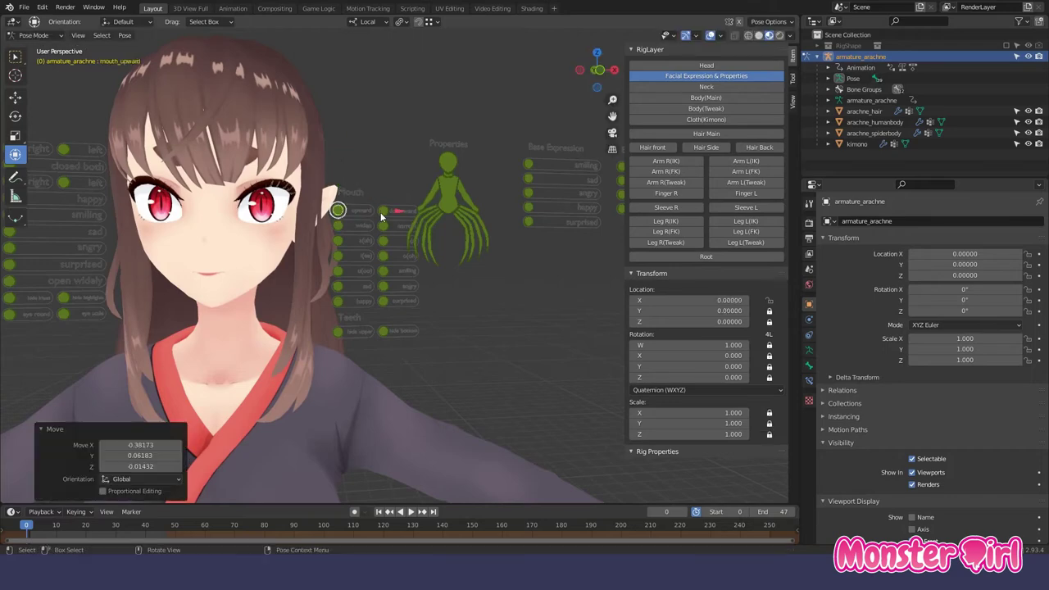
left_click(340, 227)
left_click(338, 226)
left_click(452, 228)
mouse_move(338, 240)
left_mouse_down()
mouse_move(361, 239)
mouse_move(353, 269)
mouse_move(424, 269)
left_mouse_up()
mouse_move(338, 285)
left_mouse_down()
mouse_move(408, 282)
mouse_move(382, 285)
left_mouse_up()
right_click(404, 304)
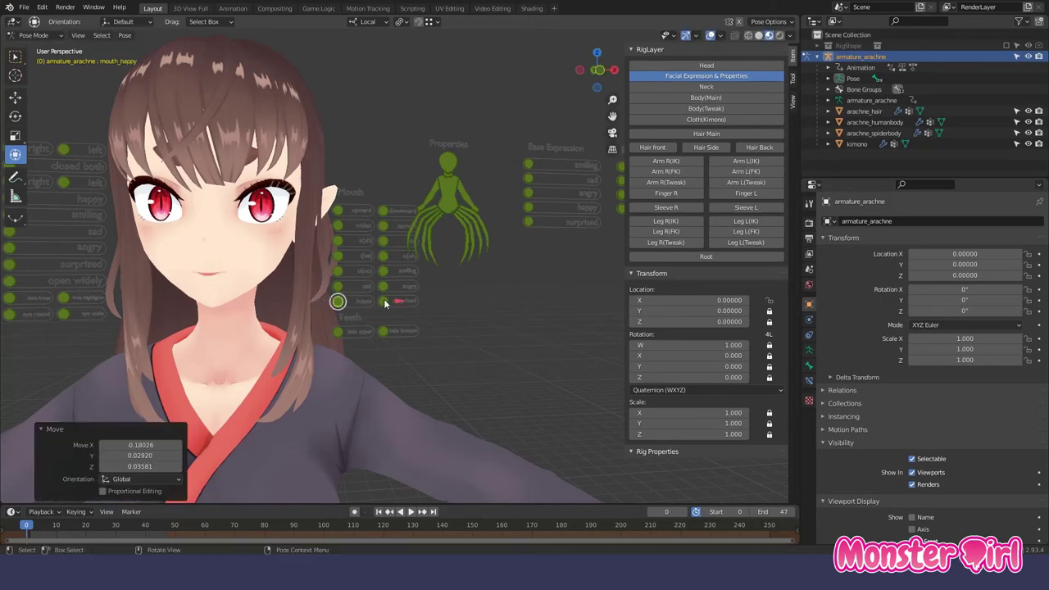
right_click(449, 298)
Set the teeth_hide_bottom control to 0.2 to hide the bottom teeth.
left_click_drag(340, 335, 394, 330)
right_click(365, 332)
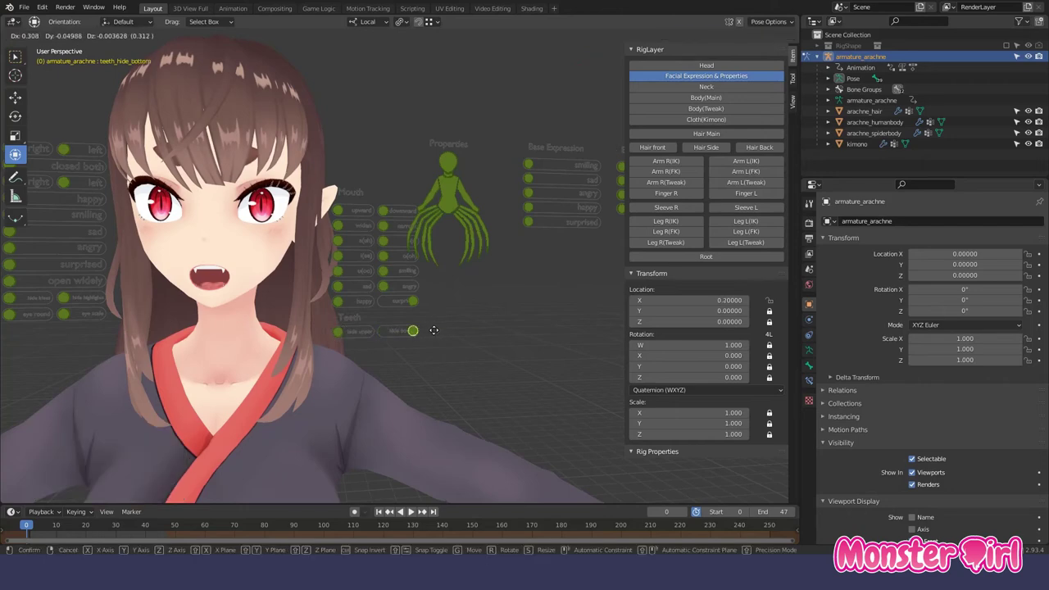
left_click(433, 331)
Turn on every rig control layer and frame the full character.
scroll(385, 286, "down", 3)
scroll(384, 284, "down", 5)
middle_click_drag(392, 287, 401, 295, "shift")
left_click_drag(707, 65, 716, 152)
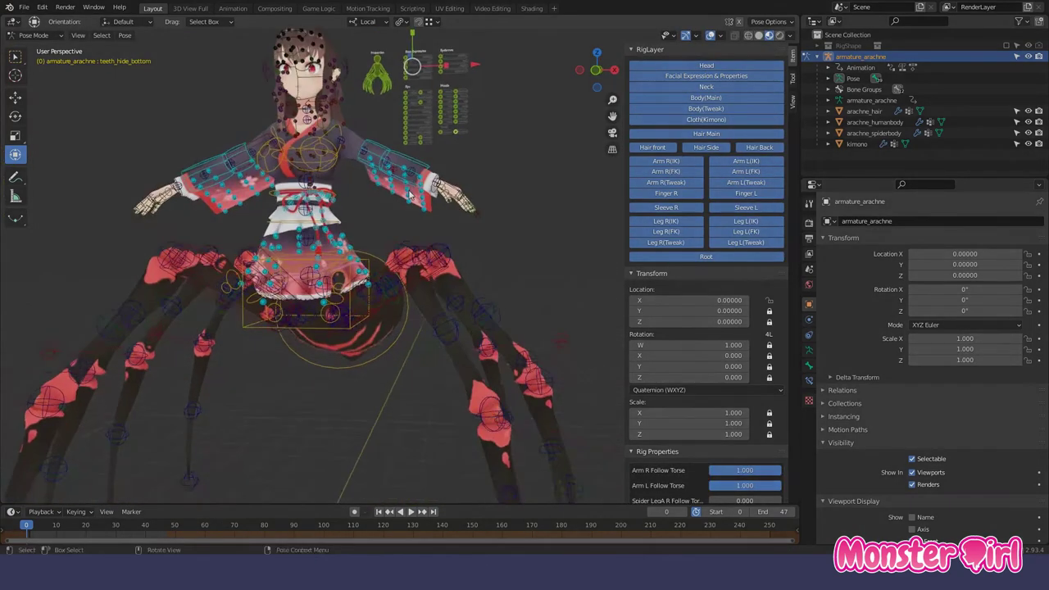
Select the root control and turn on viewport overlays during the frame 0–47 playback.
scroll(369, 328, "down", 4)
left_click(353, 436)
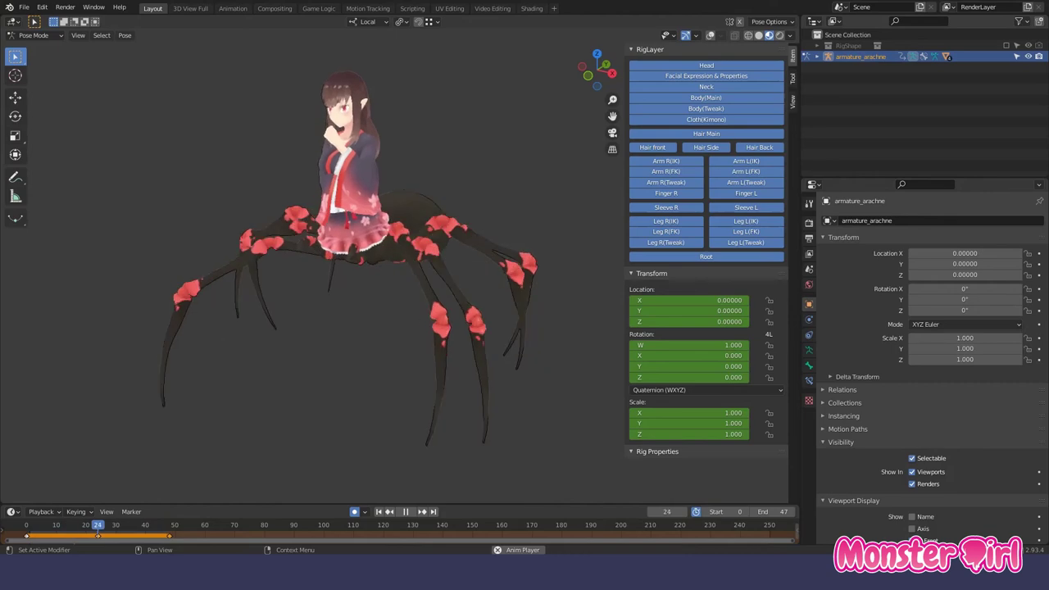
key("shift+alt+z")
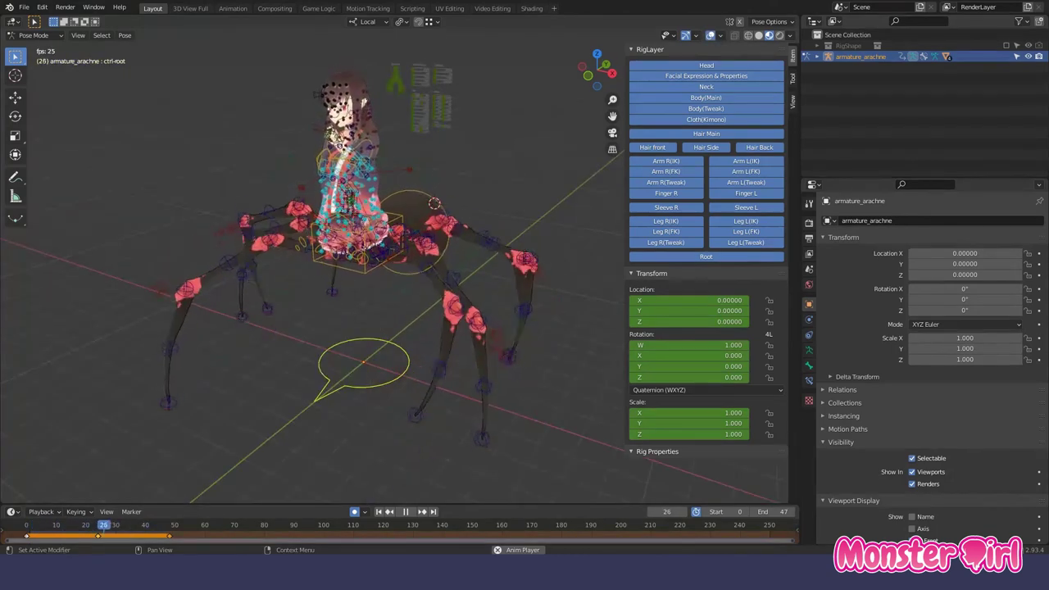